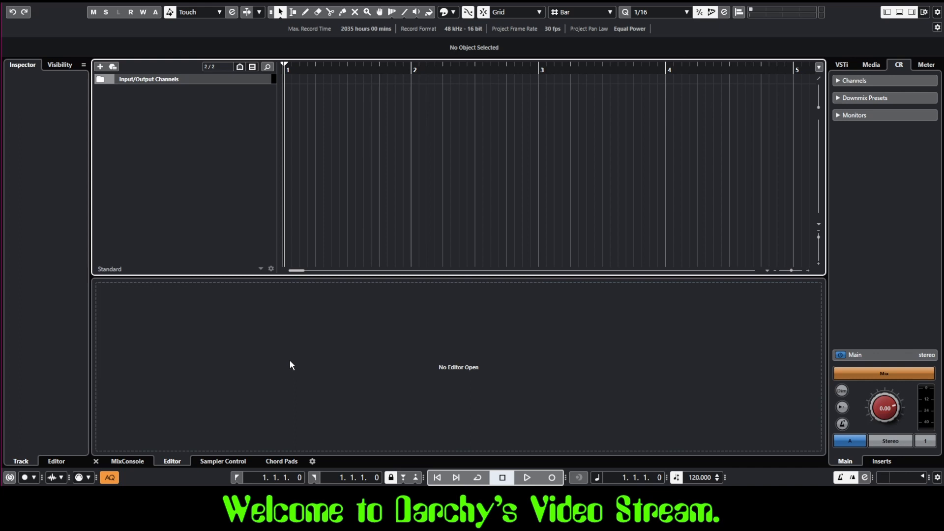
Add a stereo group track named Vocoder that is routed to Stereo Out.
{"action": "left_click", "coordinate": [322, 364]}
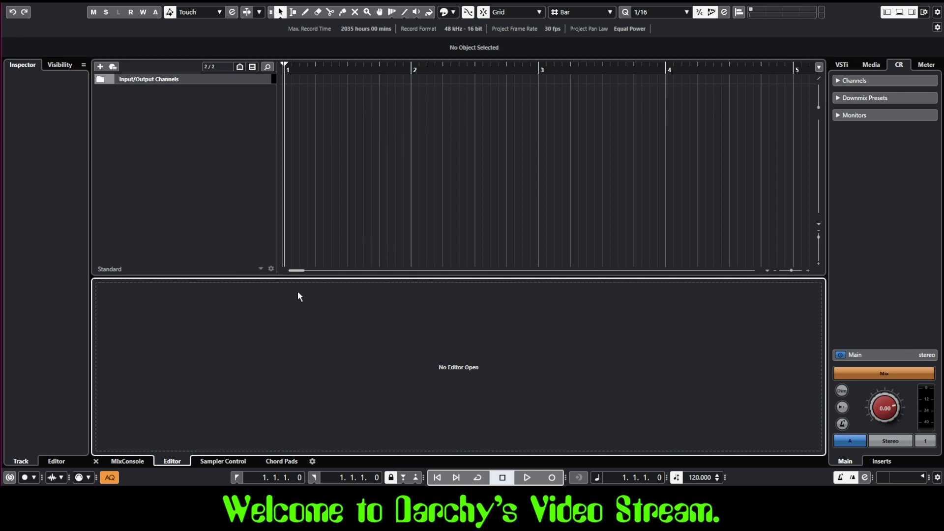
{"action": "right_click", "coordinate": [216, 120]}
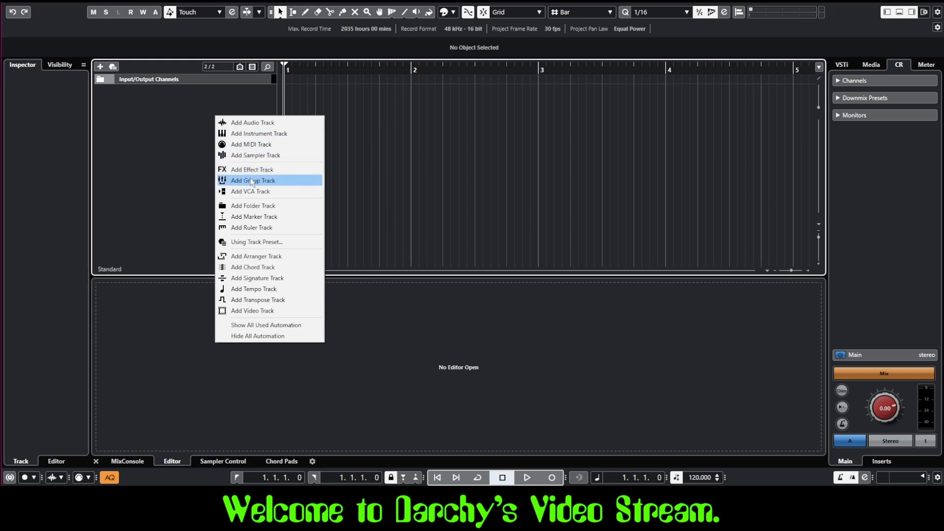
{"action": "left_click", "coordinate": [252, 181]}
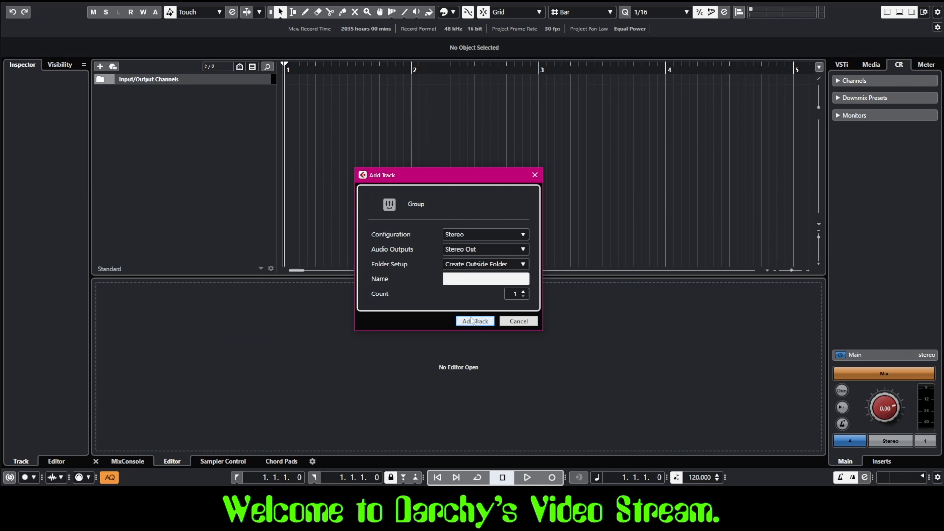
{"action": "type", "text": "Vocoder"}
{"action": "left_click", "coordinate": [471, 318]}
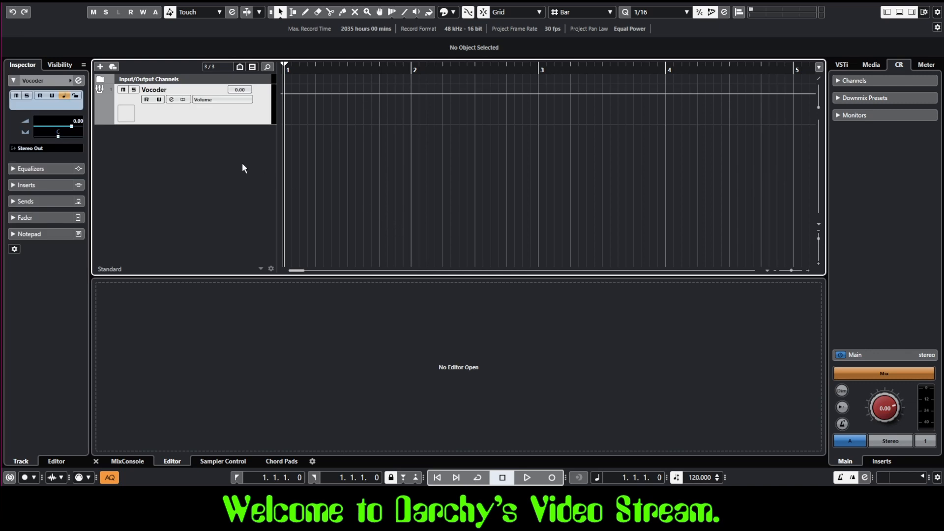
Add a MIDI track named MIDI below the Vocoder group track.
{"action": "right_click", "coordinate": [187, 137]}
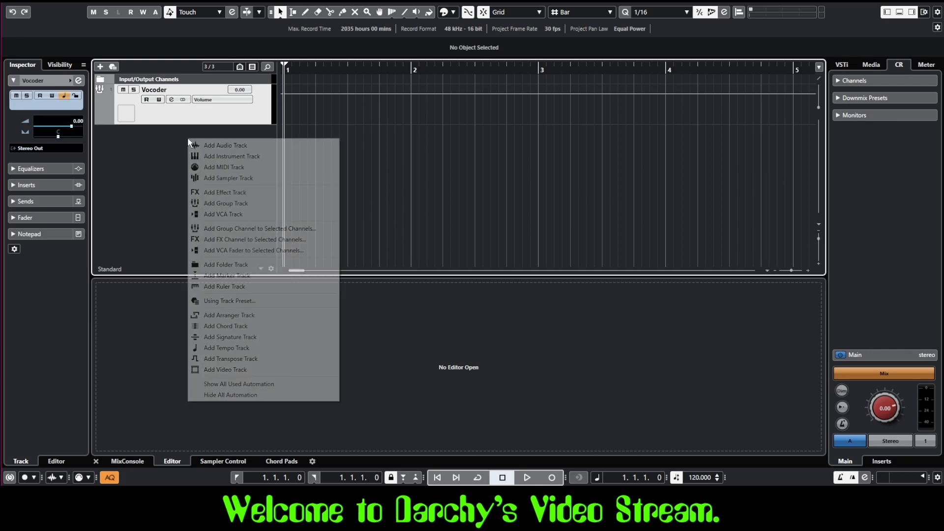
{"action": "left_click", "coordinate": [231, 169]}
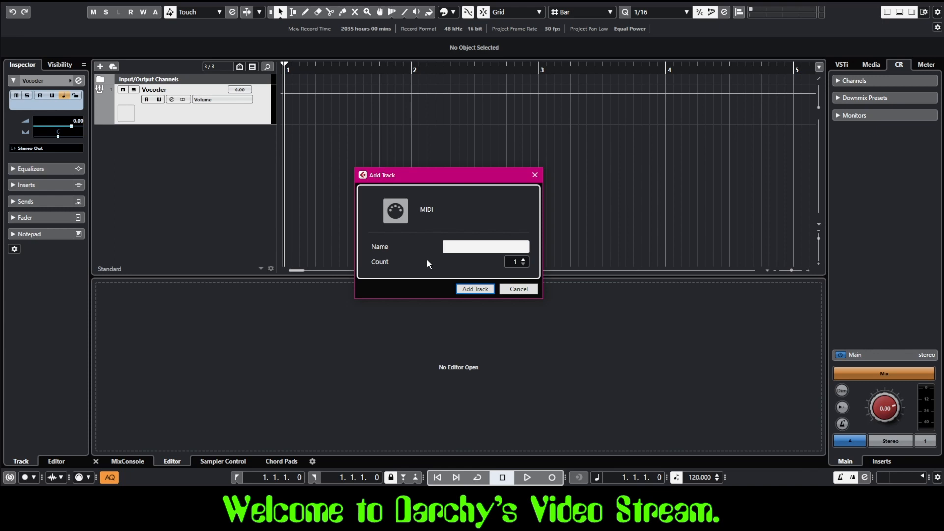
{"action": "type", "text": "MIDI"}
{"action": "left_click", "coordinate": [475, 288]}
Add a stereo audio track named AUDIO that is routed to Stereo Out.
{"action": "right_click", "coordinate": [199, 168]}
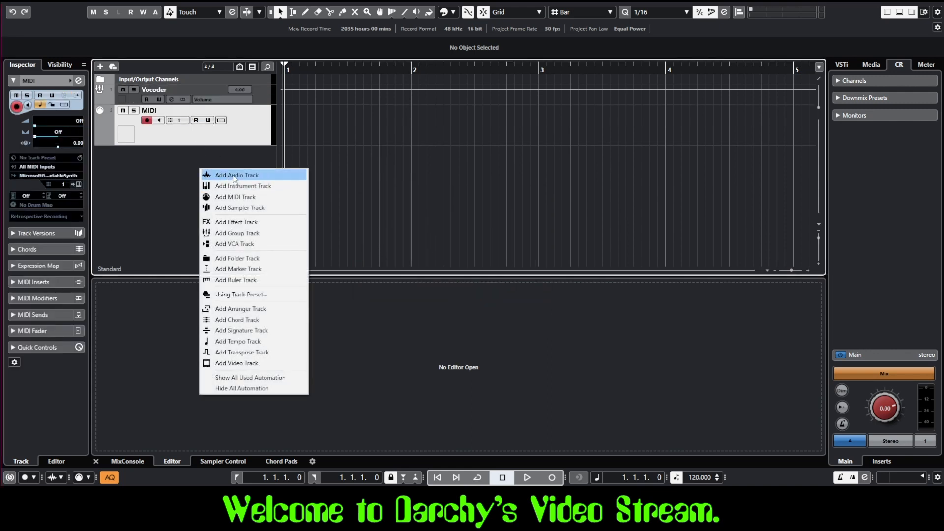
{"action": "left_click", "coordinate": [232, 175]}
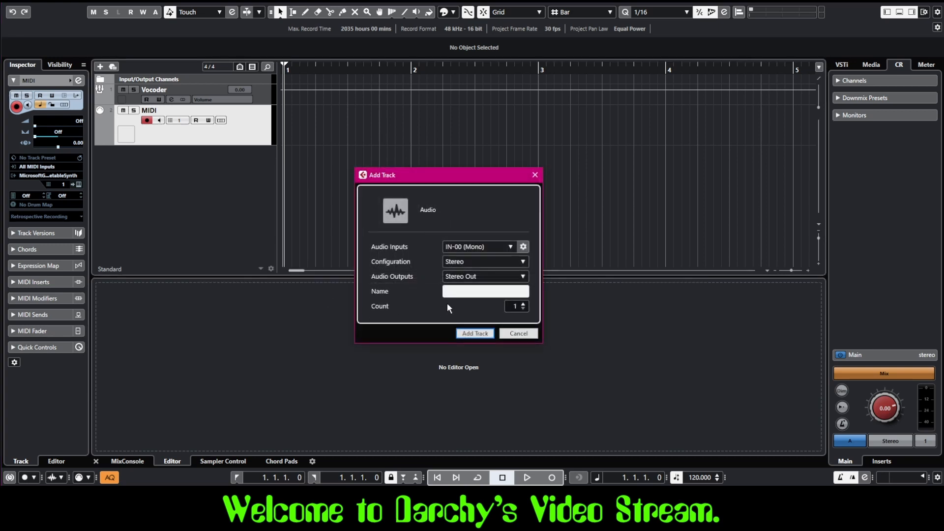
{"action": "type", "text": "AUDIO"}
{"action": "left_click", "coordinate": [475, 334]}
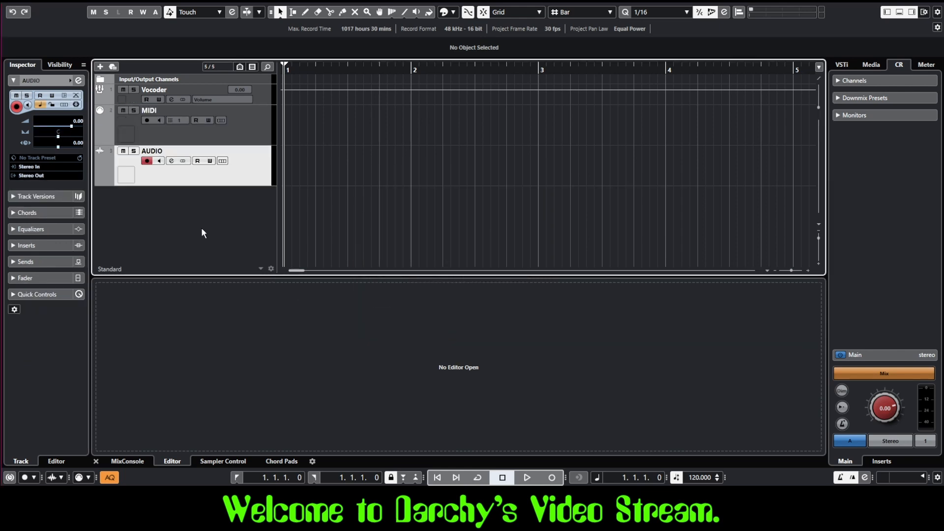
Review the settings of the Vocoder, MIDI and AUDIO tracks one after another.
{"action": "left_click", "coordinate": [258, 117]}
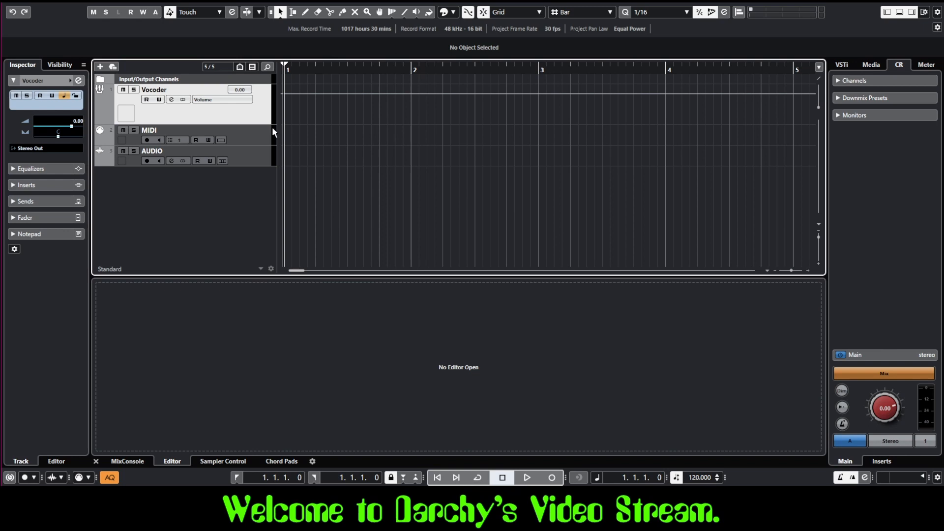
{"action": "left_click", "coordinate": [255, 139]}
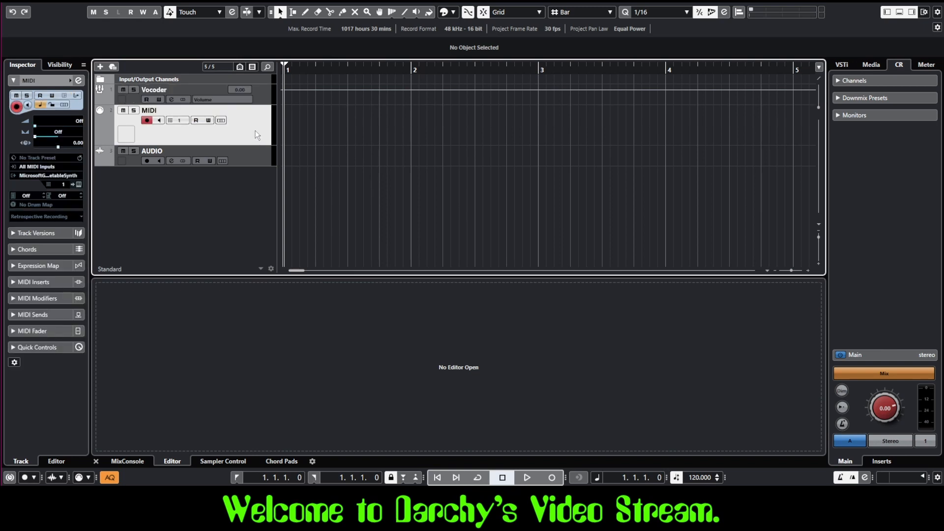
{"action": "left_click", "coordinate": [254, 160]}
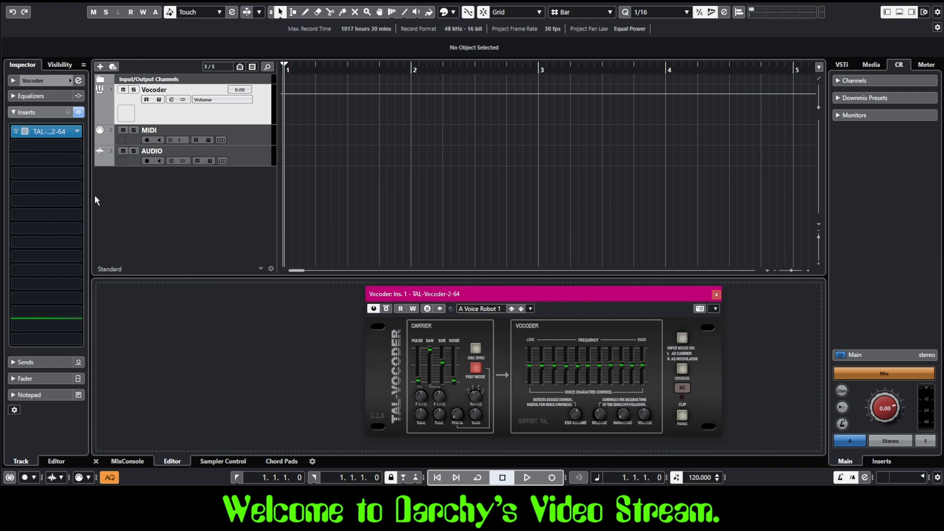
Route the MIDI track's output to the MIDI input of TAL-Vocoder-2-64 on the Vocoder group's first insert.
{"action": "left_click", "coordinate": [256, 139]}
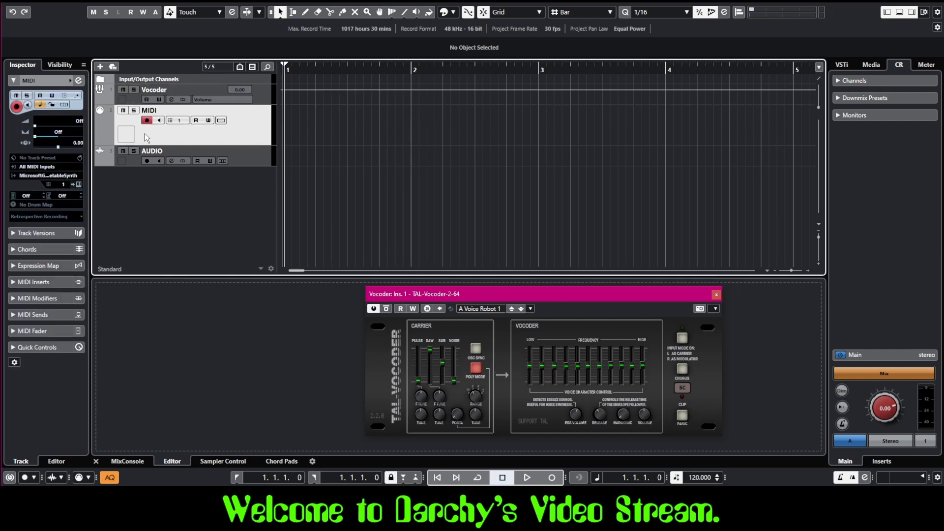
{"action": "left_click", "coordinate": [61, 176]}
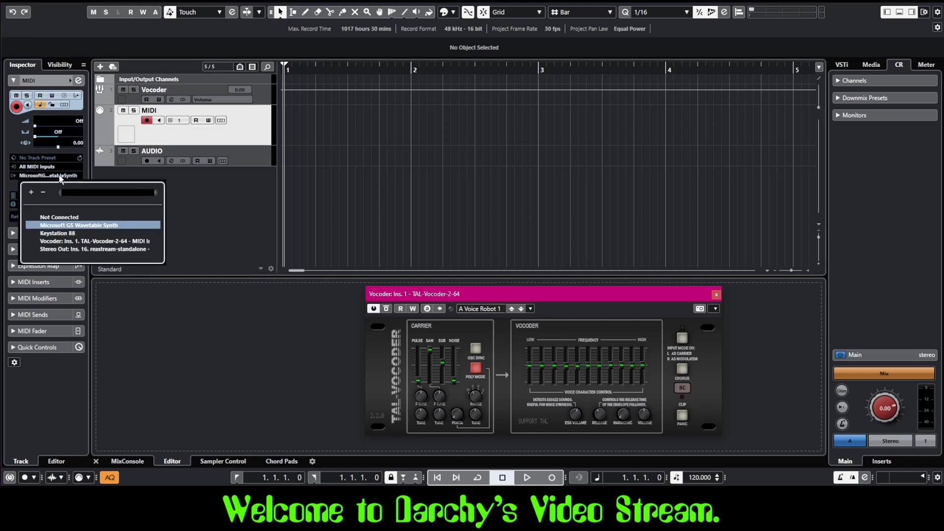
{"action": "left_click", "coordinate": [104, 241]}
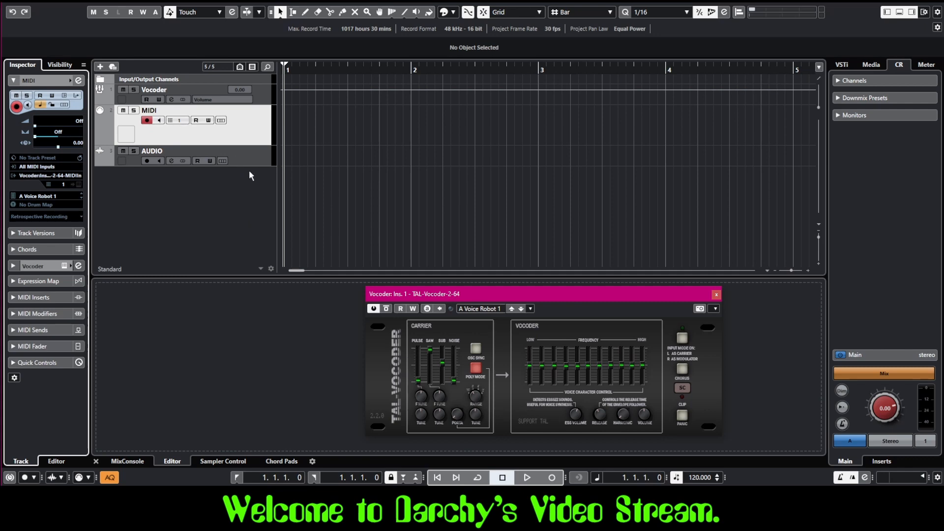
Paste the lead vocal clip onto the AUDIO track at bar 1, audition it and return to the project start.
{"action": "left_click", "coordinate": [258, 156]}
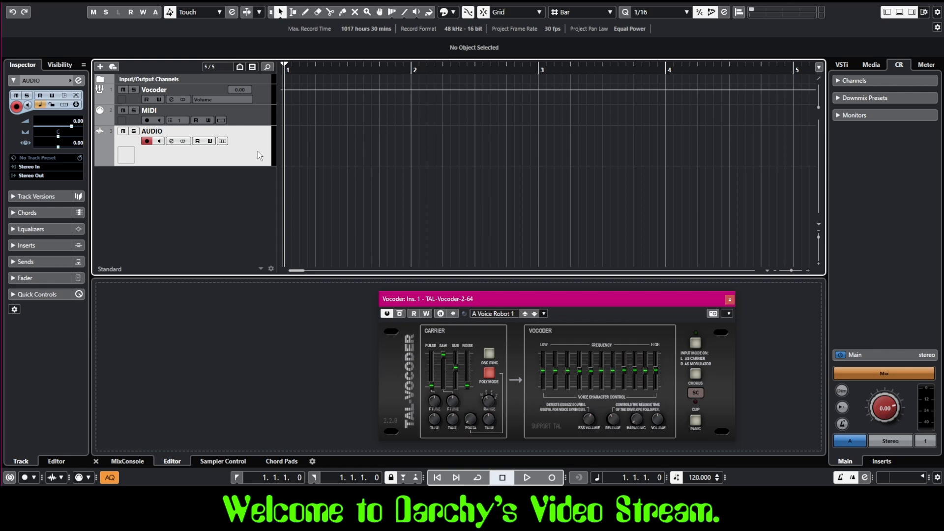
{"action": "key", "text": "ctrl+v"}
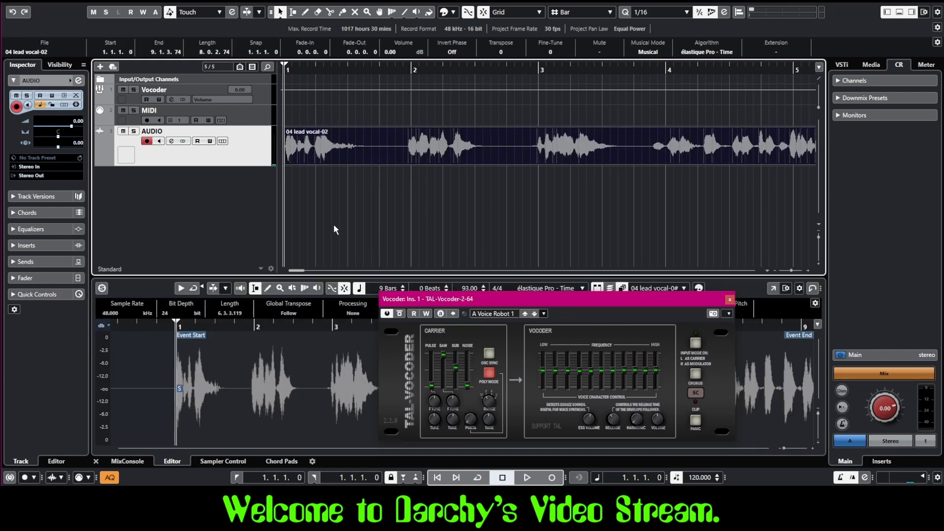
{"action": "left_click", "coordinate": [525, 477]}
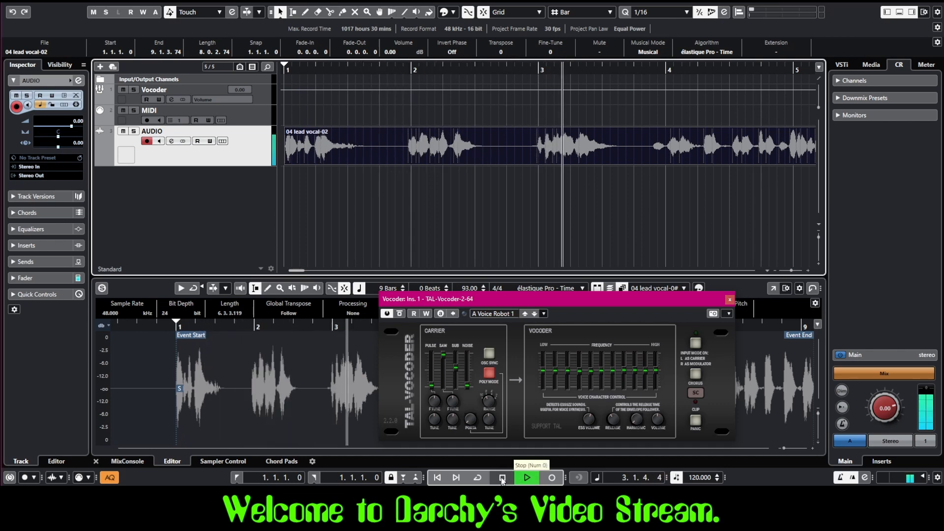
{"action": "left_click", "coordinate": [504, 479]}
{"action": "left_click", "coordinate": [442, 478]}
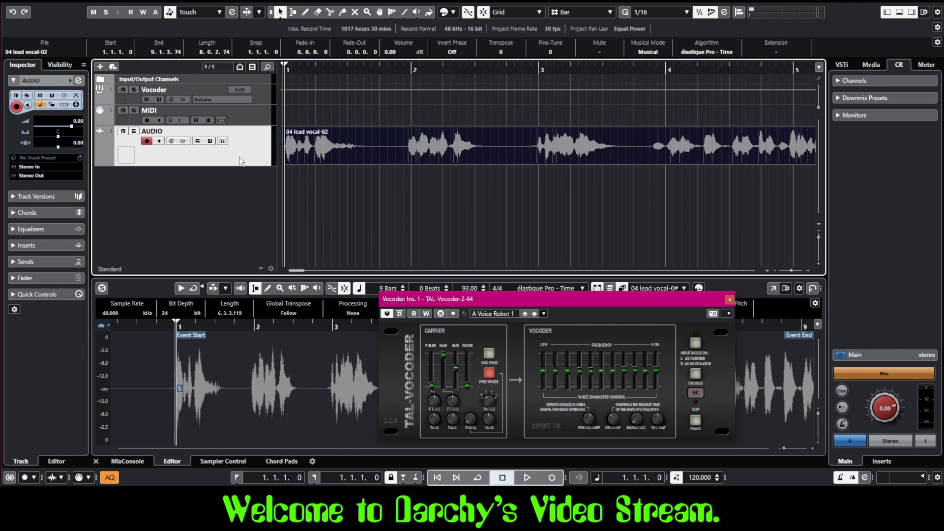
Route the AUDIO track's output to the Vocoder group and make the MIDI track the active one.
{"action": "left_click", "coordinate": [37, 177]}
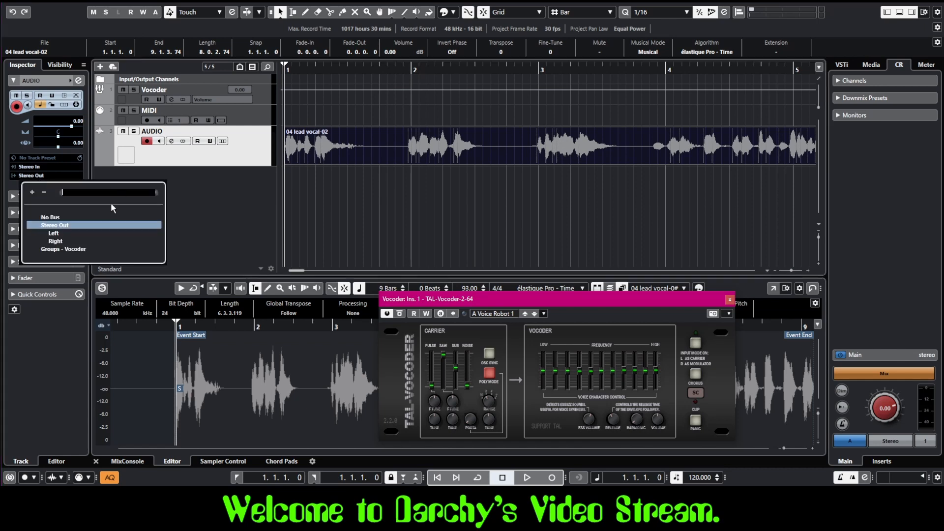
{"action": "left_click", "coordinate": [74, 249]}
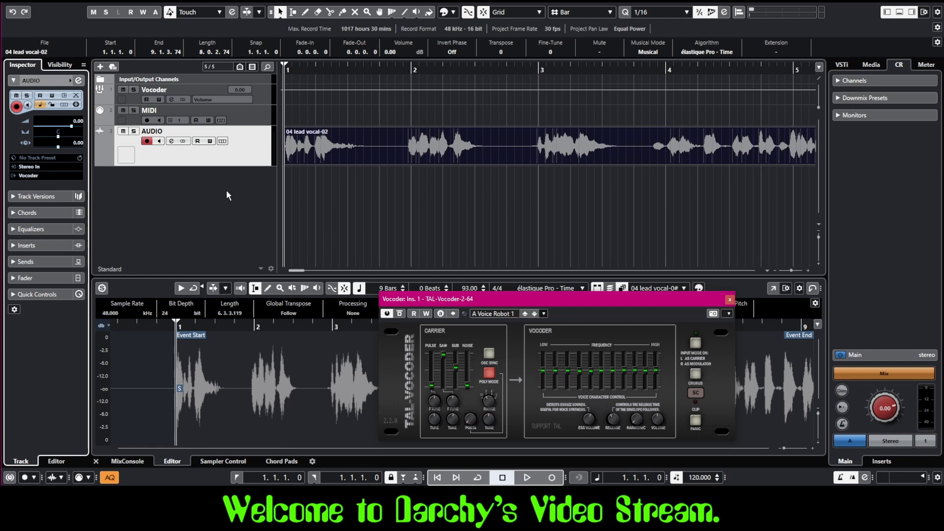
{"action": "key", "text": "Up"}
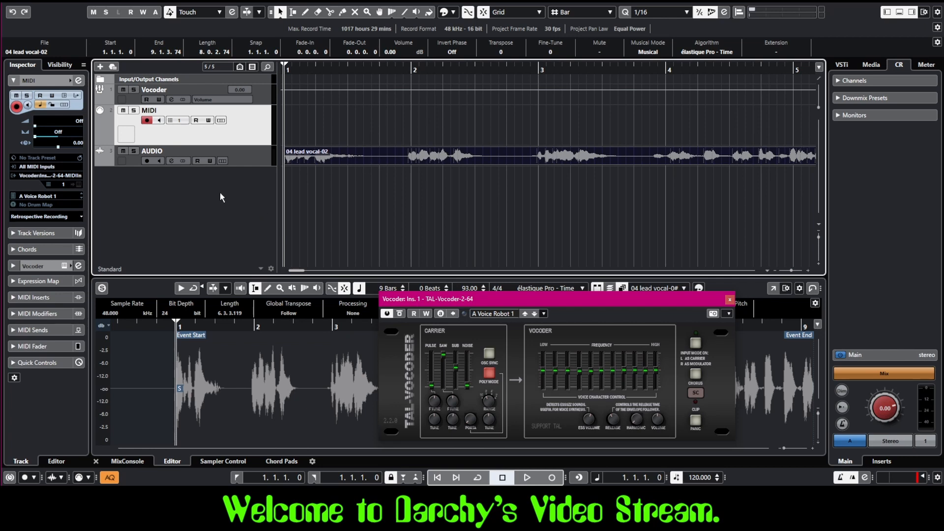
{"action": "left_click", "coordinate": [262, 95]}
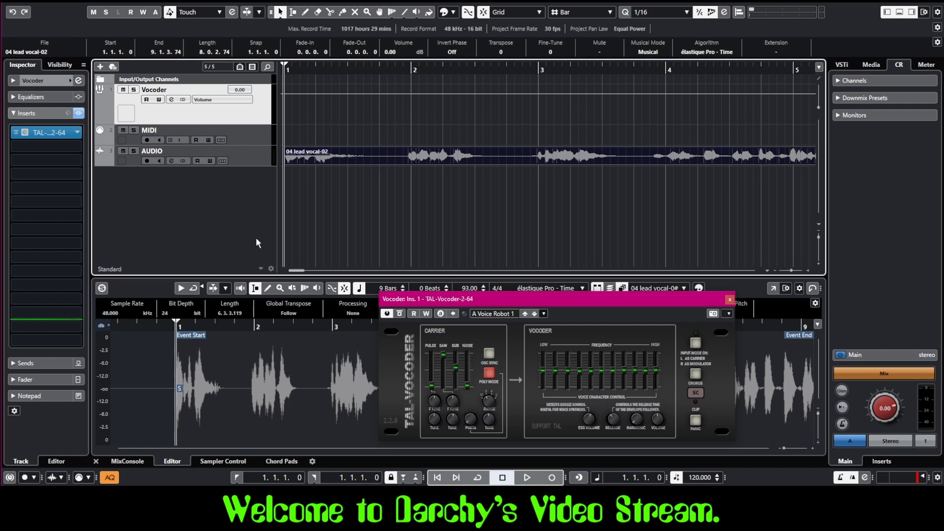
{"action": "left_click", "coordinate": [258, 135]}
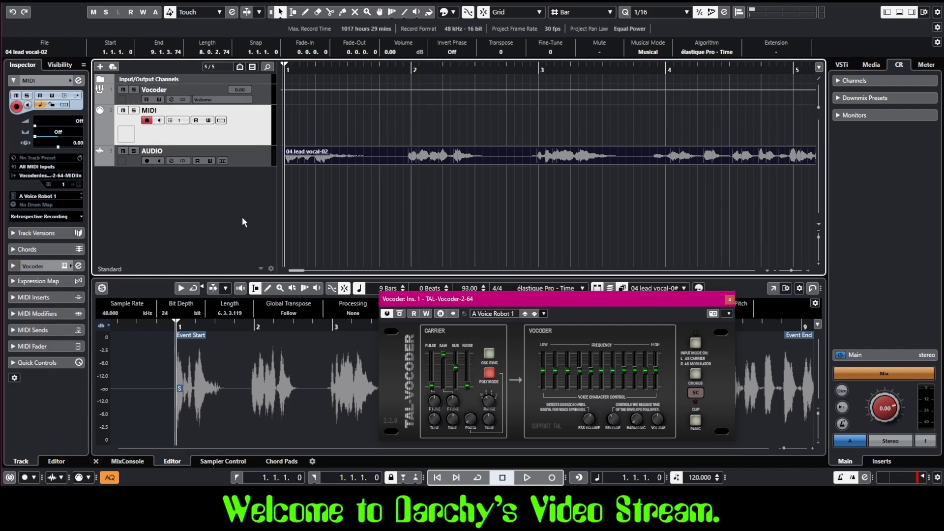
Play the project and, in the TAL-Vocoder carrier section, lower the saw level and raise the noise level.
{"action": "left_click", "coordinate": [526, 479]}
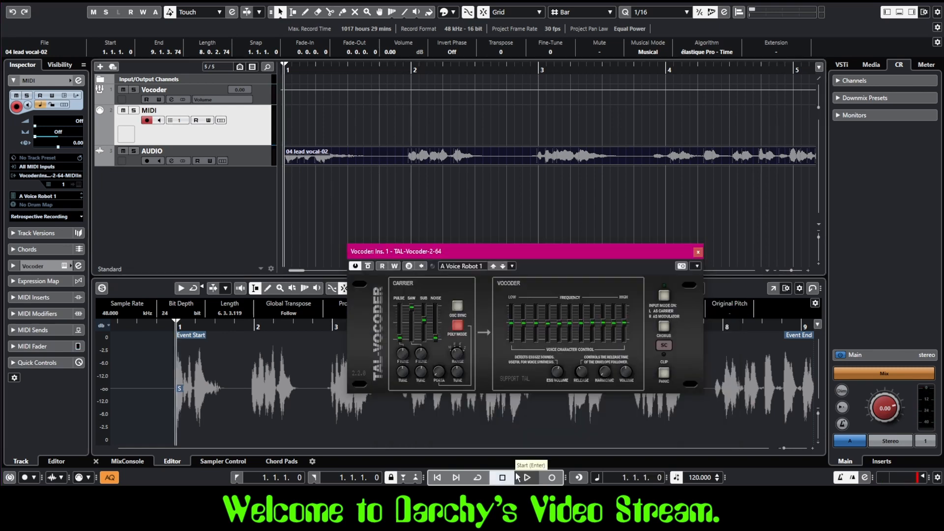
{"action": "left_click_drag", "start_coordinate": [518, 256], "coordinate": [509, 214]}
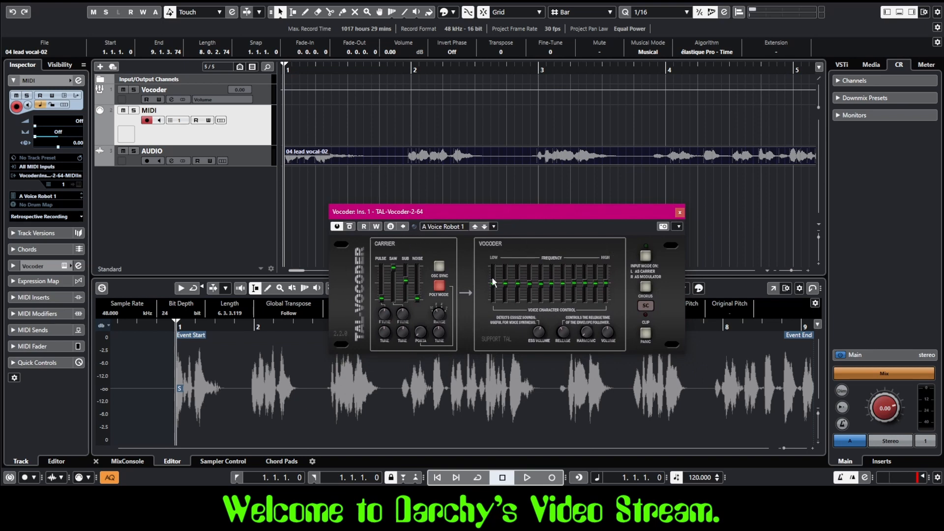
{"action": "left_click_drag", "start_coordinate": [530, 214], "coordinate": [526, 238]}
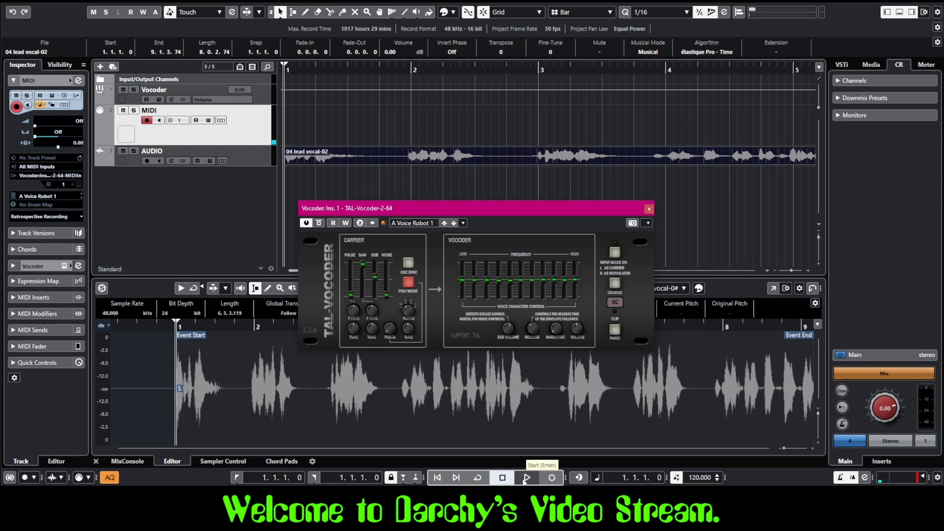
{"action": "left_click", "coordinate": [527, 480]}
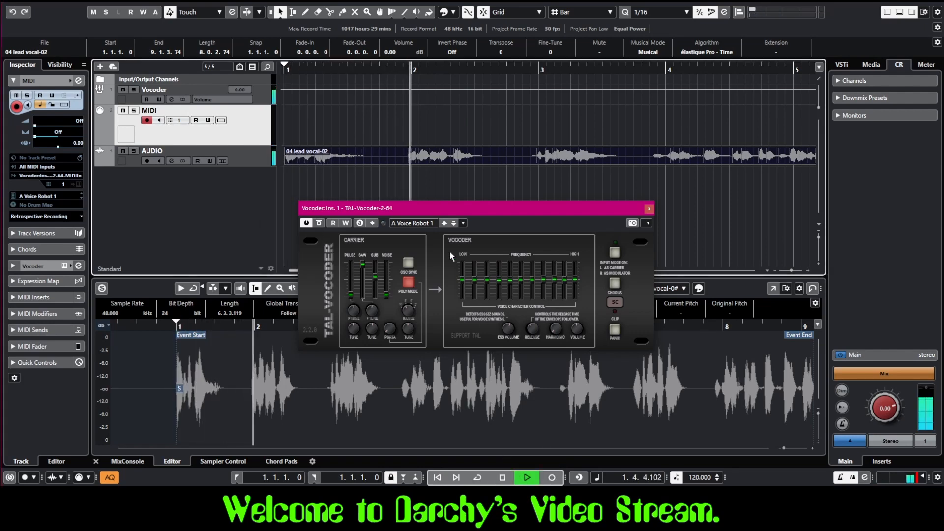
{"action": "left_click_drag", "start_coordinate": [361, 281], "coordinate": [361, 353]}
{"action": "left_click_drag", "start_coordinate": [386, 298], "coordinate": [388, 278]}
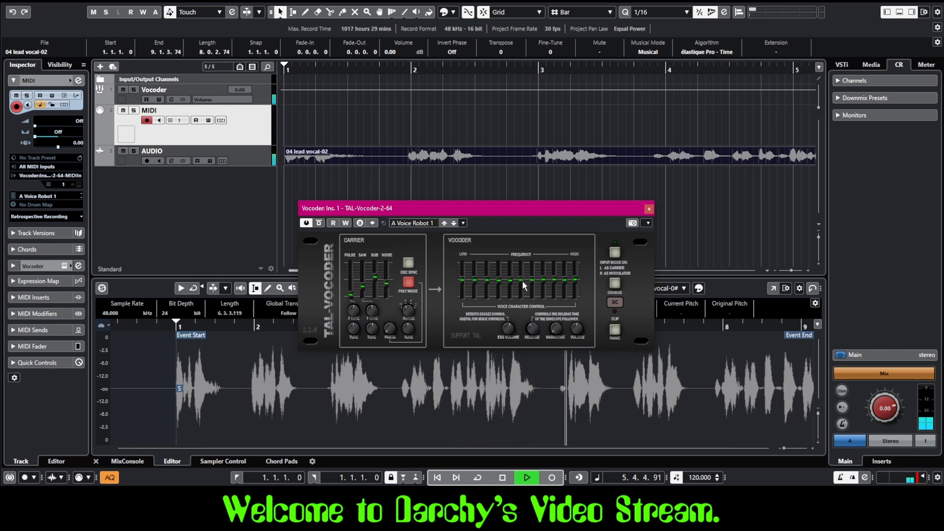
Raise the vocoder's middle frequency band, lower the second-highest band and switch on Chorus while replaying the vocal.
{"action": "left_click_drag", "start_coordinate": [521, 312], "coordinate": [520, 271]}
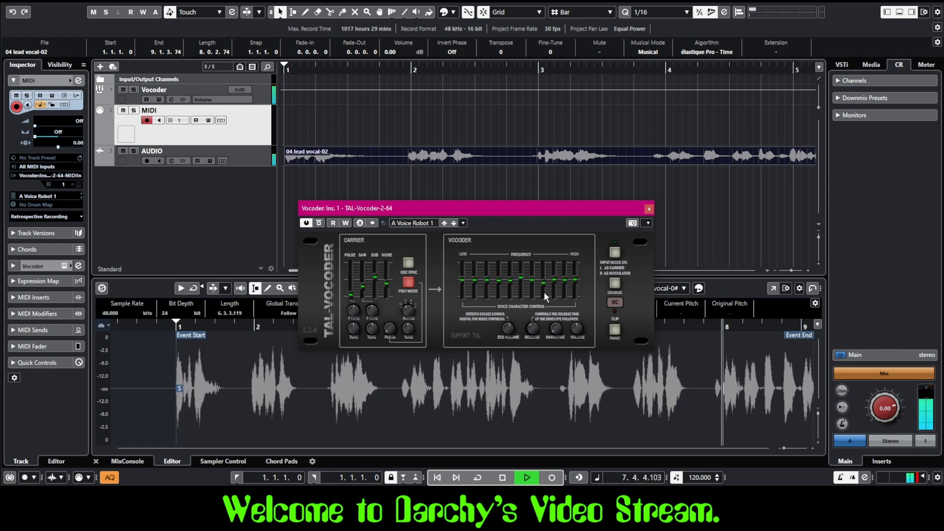
{"action": "left_click", "coordinate": [616, 283]}
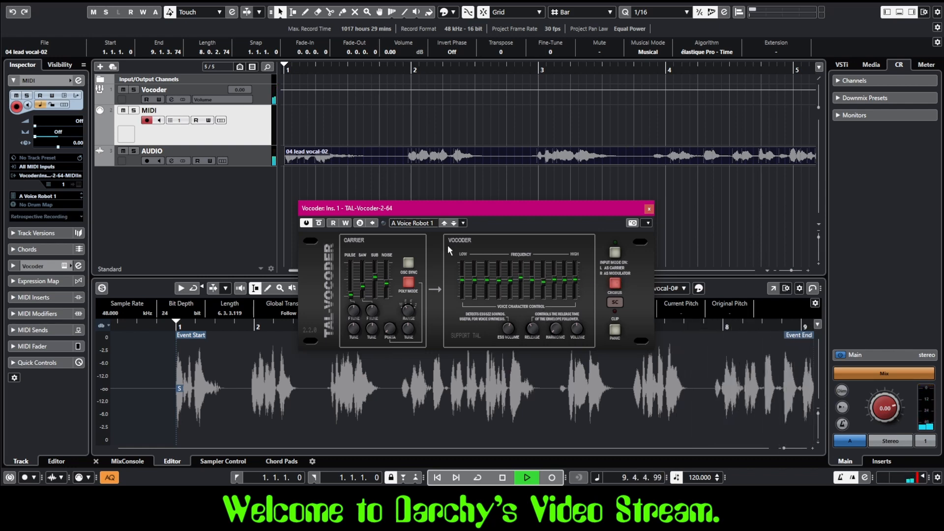
{"action": "left_click", "coordinate": [437, 477]}
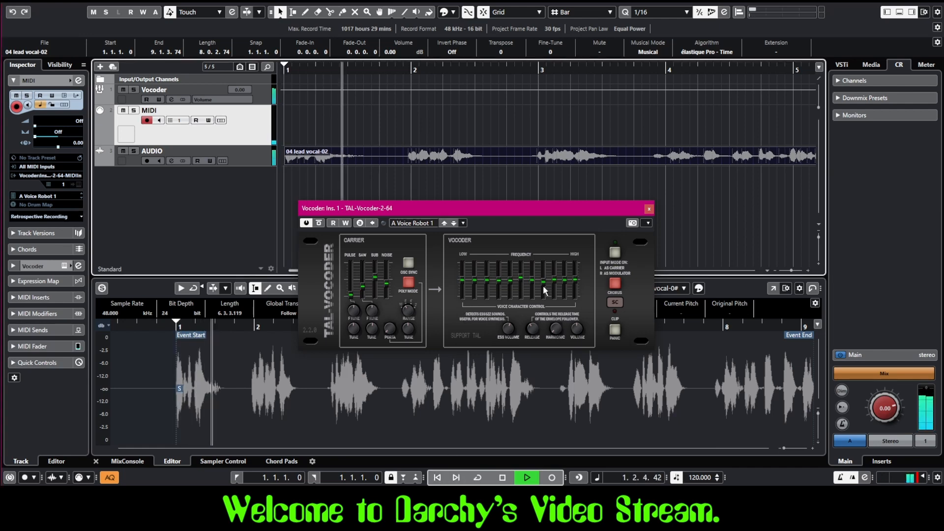
{"action": "mouse_move", "coordinate": [566, 277]}
{"action": "left_mouse_down"}
{"action": "mouse_move", "coordinate": [565, 250]}
{"action": "mouse_move", "coordinate": [565, 266]}
{"action": "left_mouse_up"}
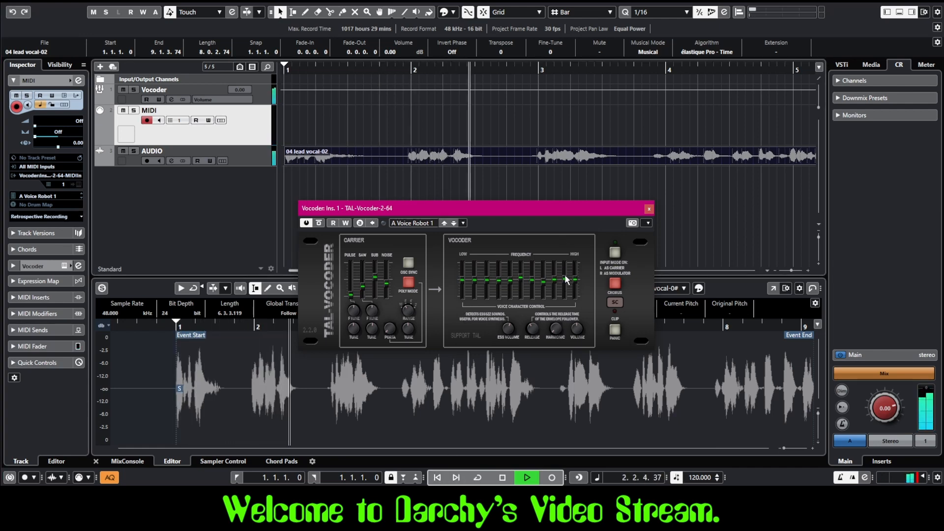
Compare the vocoder sound with Chorus off and on, then stop playback.
{"action": "left_click", "coordinate": [616, 283]}
{"action": "left_click", "coordinate": [616, 283]}
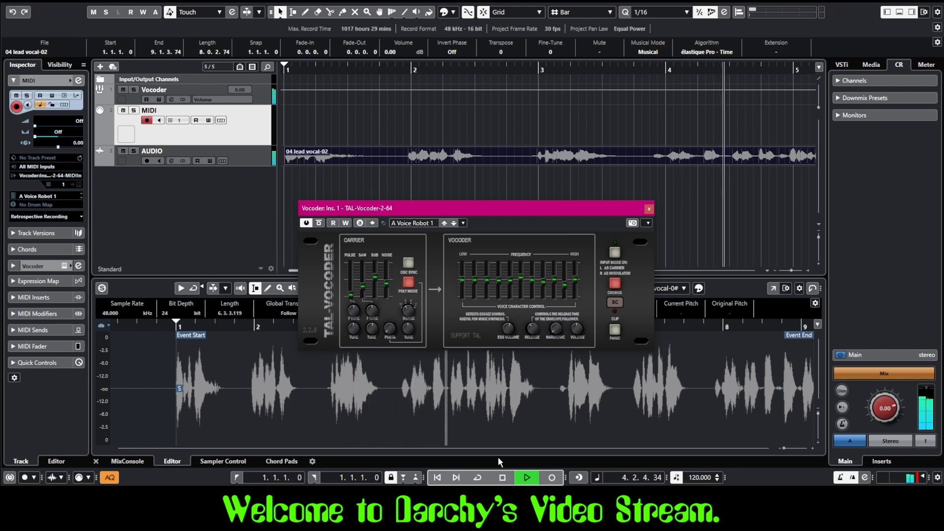
{"action": "key", "text": "space"}
{"action": "left_click_drag", "start_coordinate": [478, 209], "coordinate": [530, 227]}
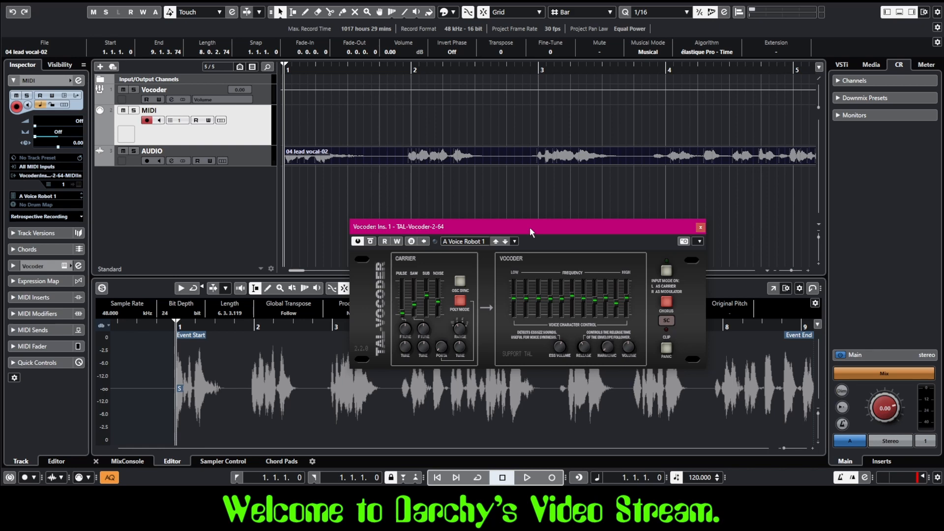
{"action": "left_click_drag", "start_coordinate": [530, 227], "coordinate": [517, 226]}
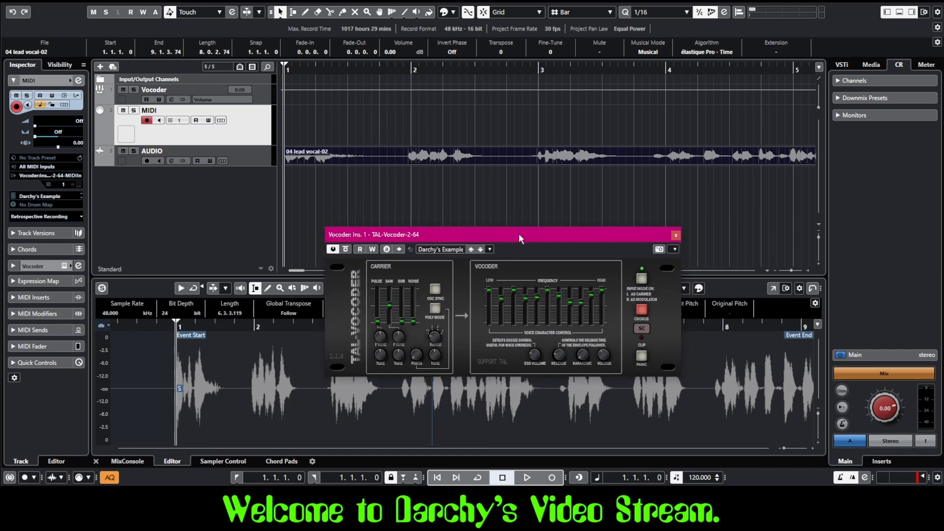
{"action": "left_click_drag", "start_coordinate": [520, 238], "coordinate": [568, 219]}
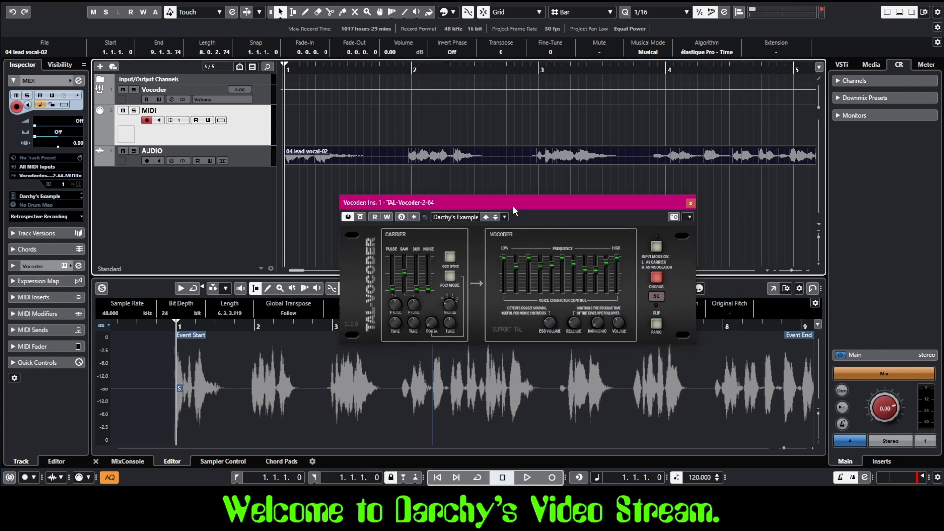
{"action": "left_click_drag", "start_coordinate": [548, 219], "coordinate": [515, 224]}
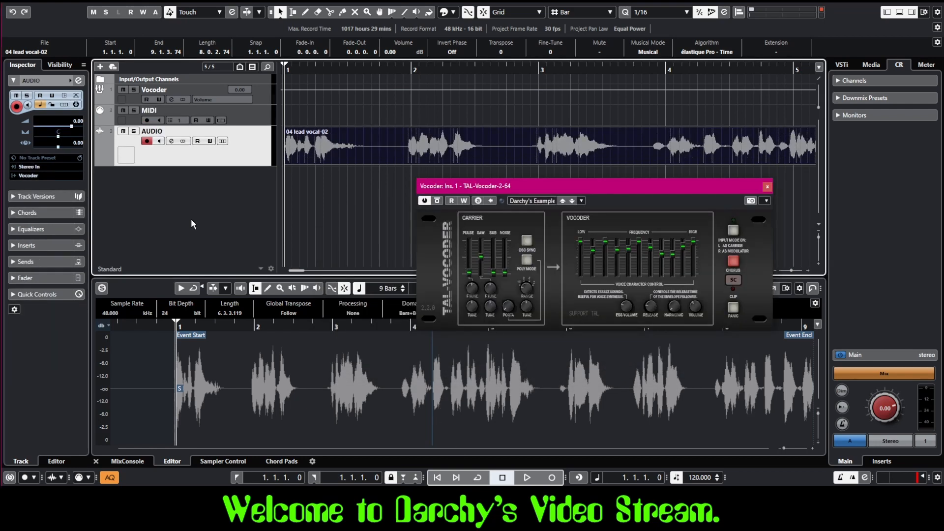
Add one RetroVolt instrument track with Stereo Out and try its D-BRASS sound on the synth's keyboard.
{"action": "right_click", "coordinate": [191, 199]}
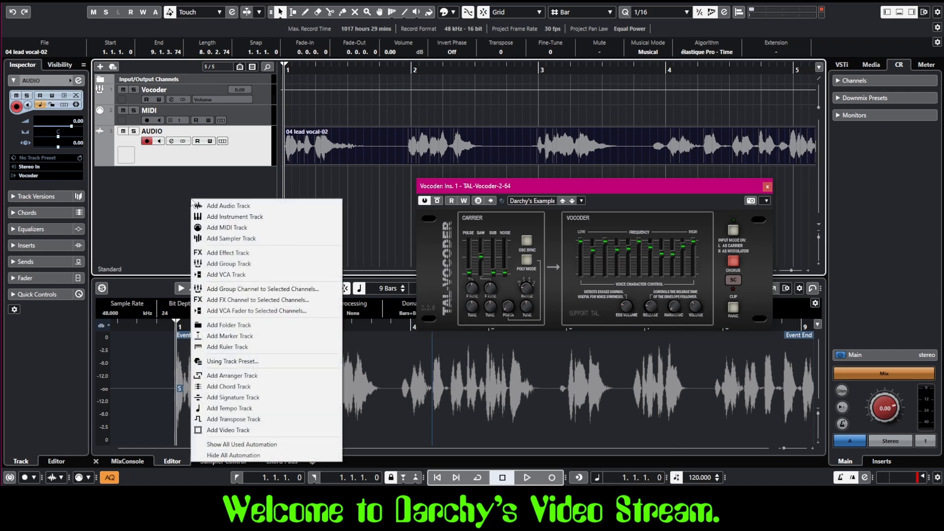
{"action": "left_click", "coordinate": [212, 217]}
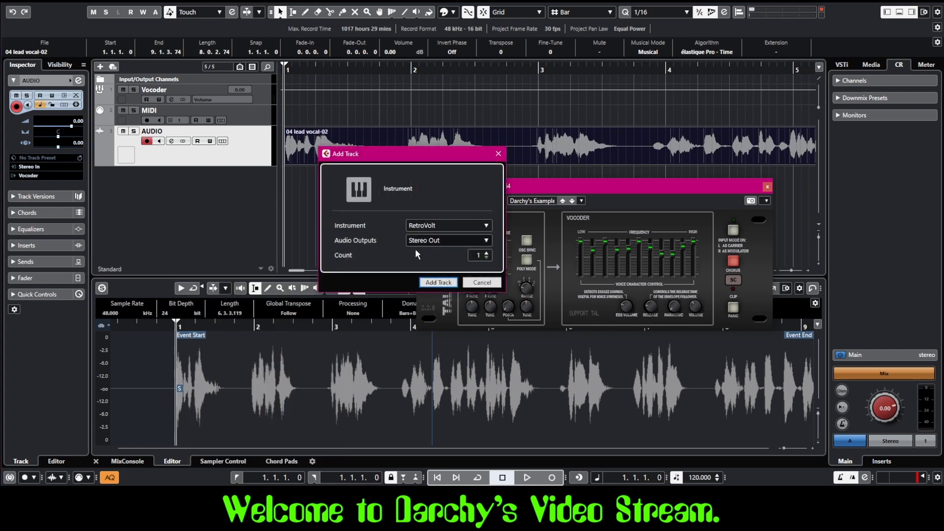
{"action": "left_click", "coordinate": [433, 281]}
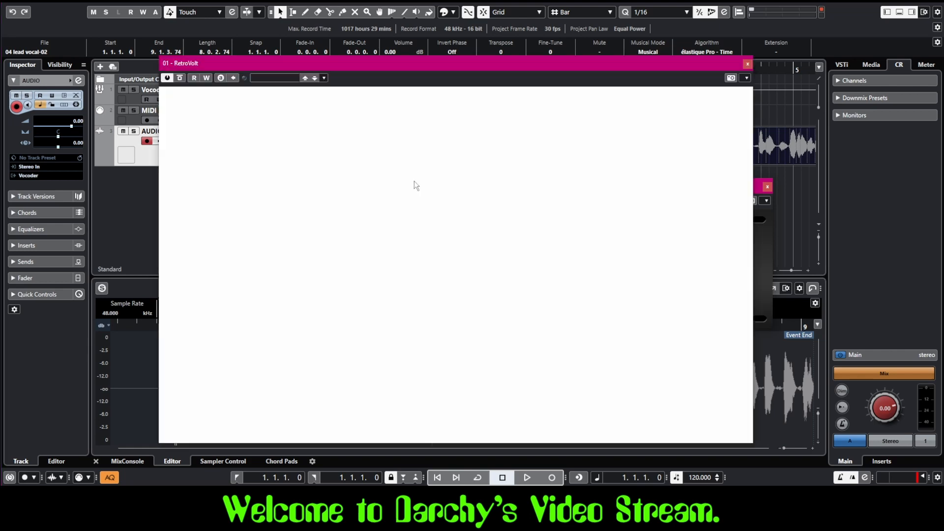
{"action": "left_click_drag", "start_coordinate": [427, 67], "coordinate": [443, 45]}
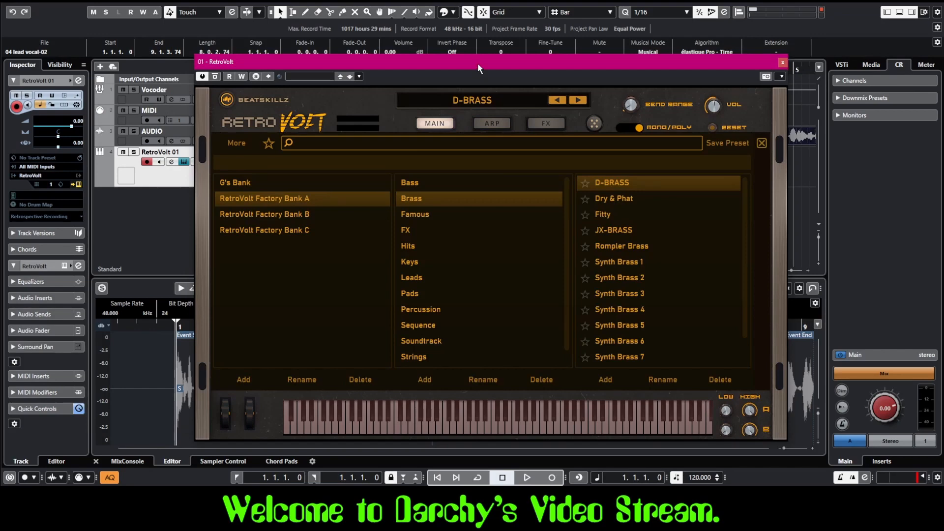
{"action": "left_click_drag", "start_coordinate": [480, 67], "coordinate": [455, 52]}
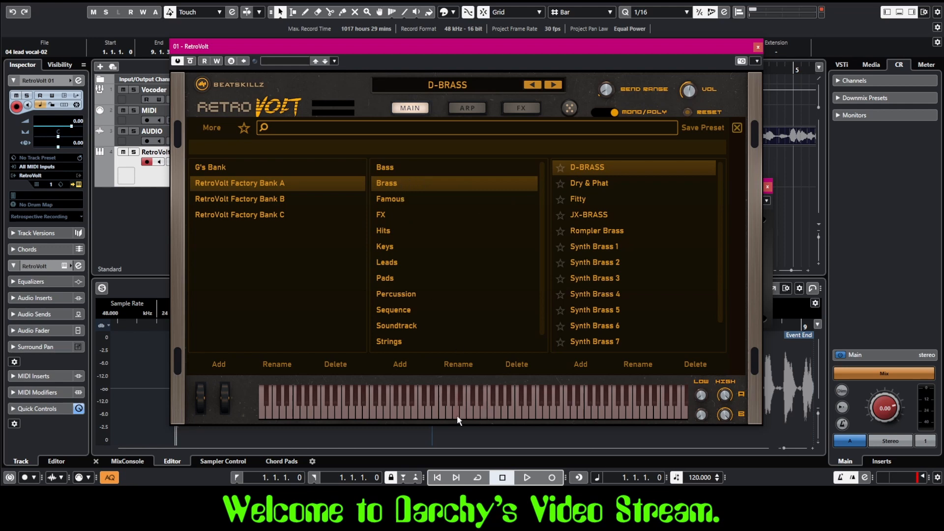
{"action": "mouse_move", "coordinate": [457, 416]}
{"action": "left_mouse_down"}
{"action": "mouse_move", "coordinate": [474, 414]}
{"action": "mouse_move", "coordinate": [438, 411]}
{"action": "left_mouse_up"}
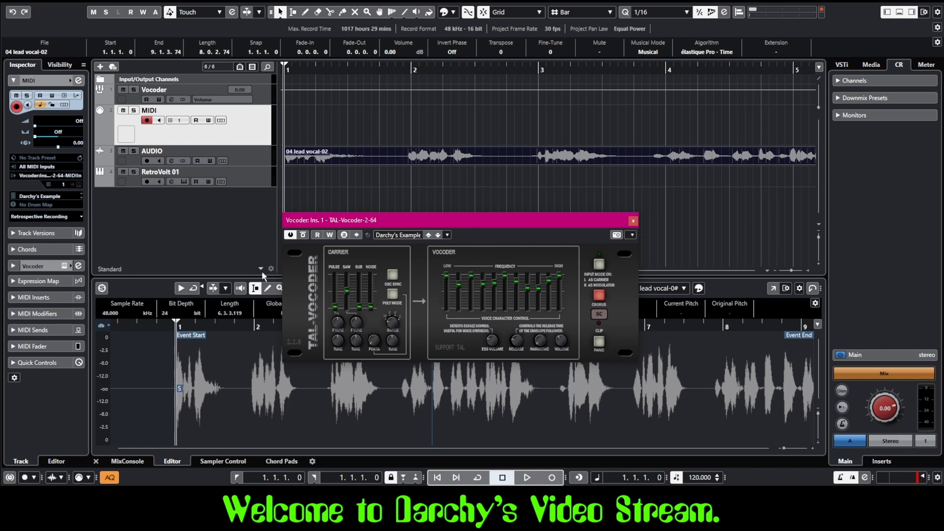
Pan the AUDIO track hard right and the RetroVolt 01 track hard left.
{"action": "left_click", "coordinate": [252, 155]}
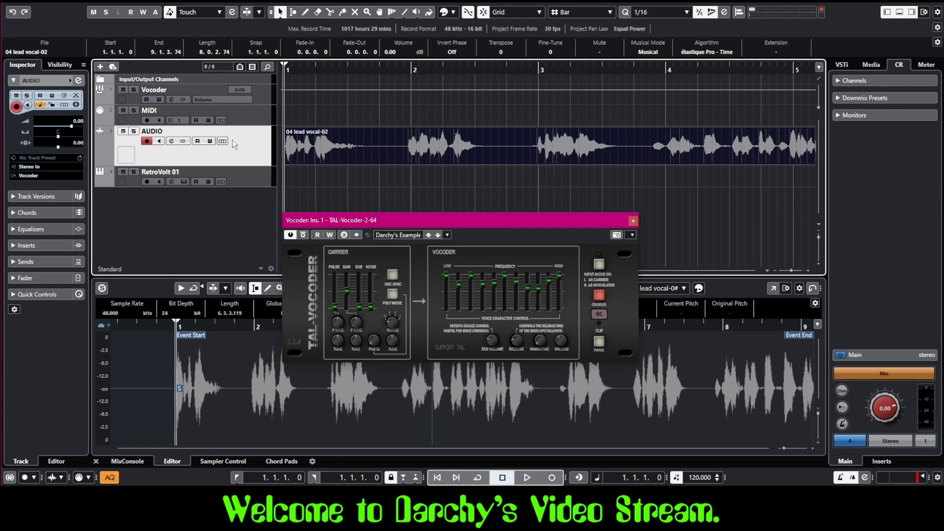
{"action": "left_click", "coordinate": [248, 176]}
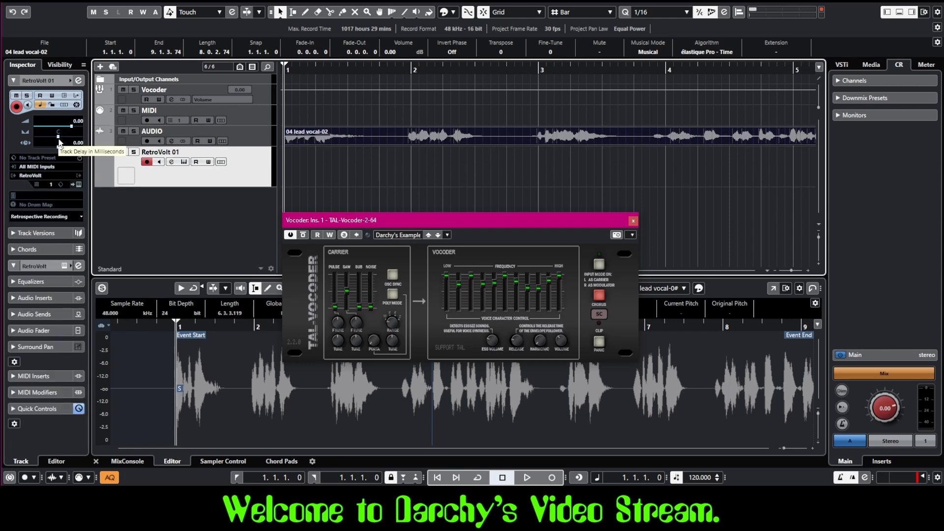
{"action": "left_click", "coordinate": [255, 135]}
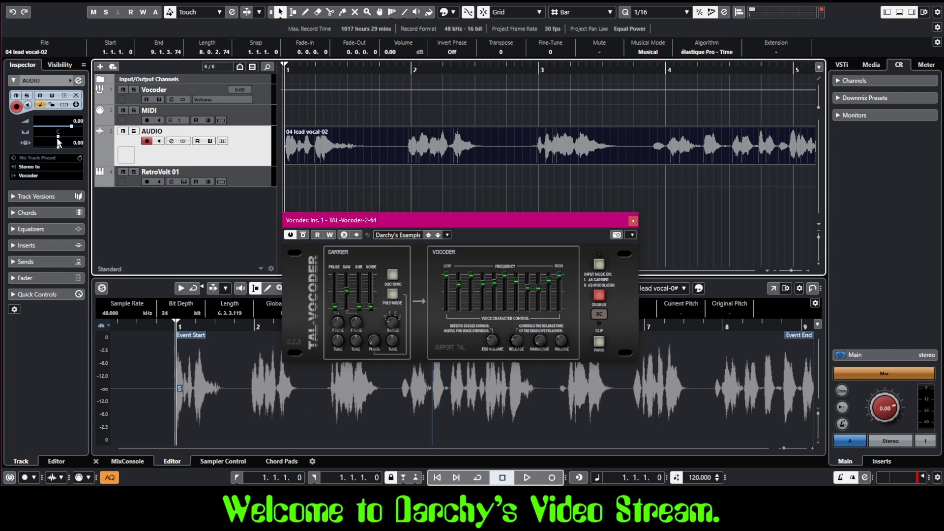
{"action": "left_click_drag", "start_coordinate": [58, 137], "coordinate": [96, 141]}
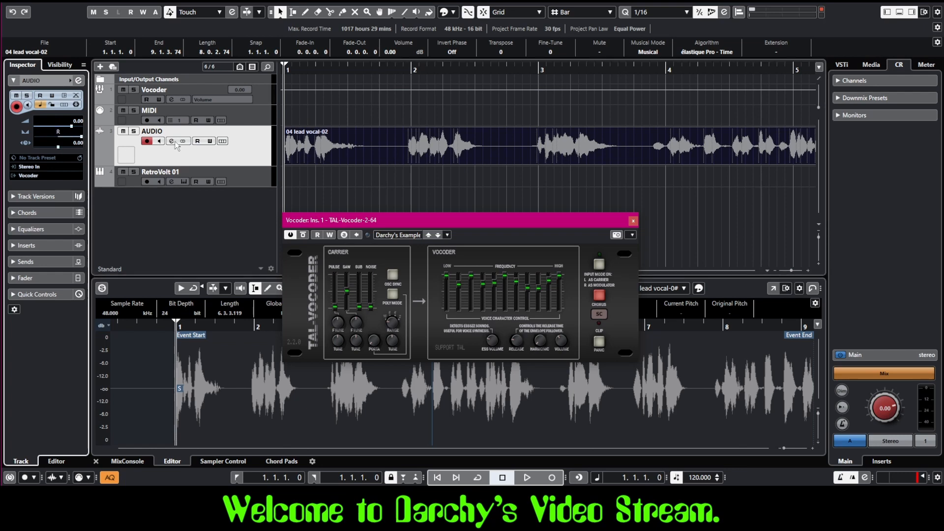
{"action": "left_click", "coordinate": [262, 174]}
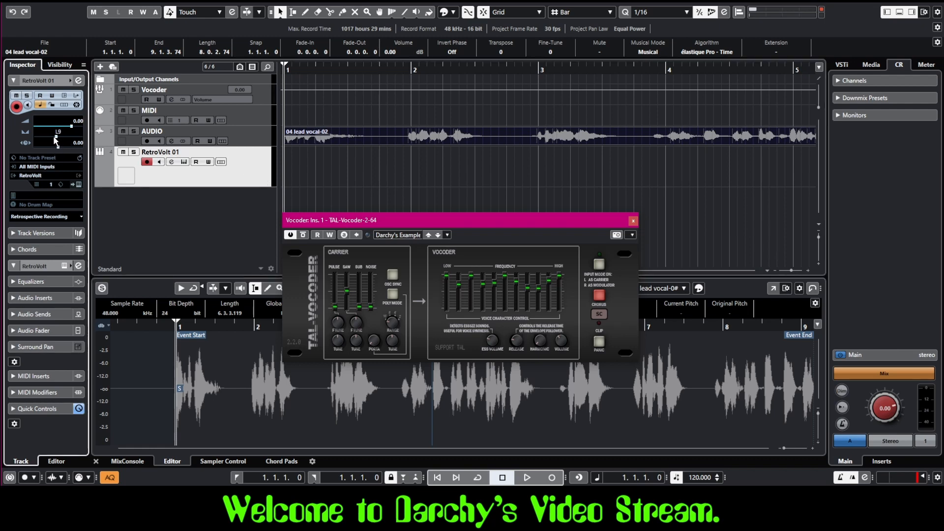
{"action": "left_click_drag", "start_coordinate": [58, 137], "coordinate": [32, 140]}
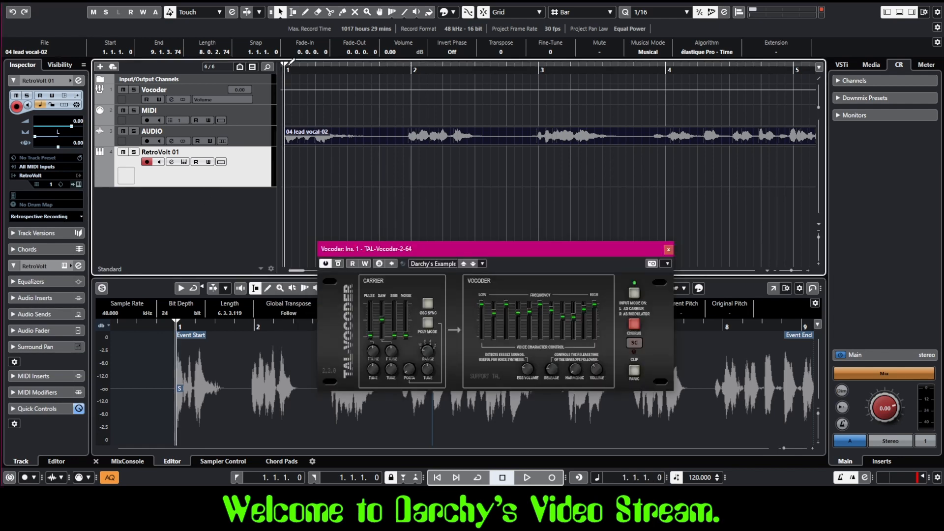
Set the cycle range from bar 1 to bar 5 and switch on cycle playback.
{"action": "left_click_drag", "start_coordinate": [290, 63], "coordinate": [759, 73]}
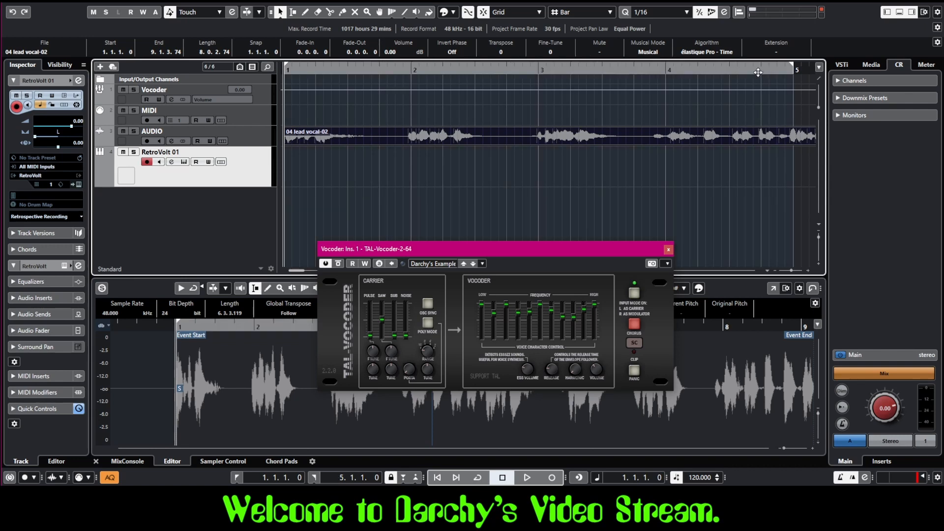
{"action": "left_click", "coordinate": [478, 478]}
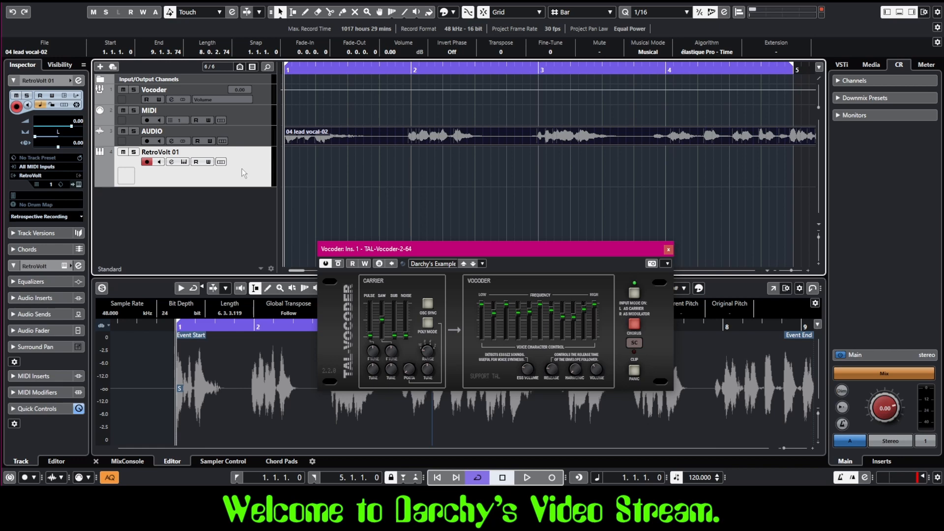
Route RetroVolt 01's output to the Vocoder group in the mixer, then play the loop to hear the synth as carrier.
{"action": "key", "text": "F3"}
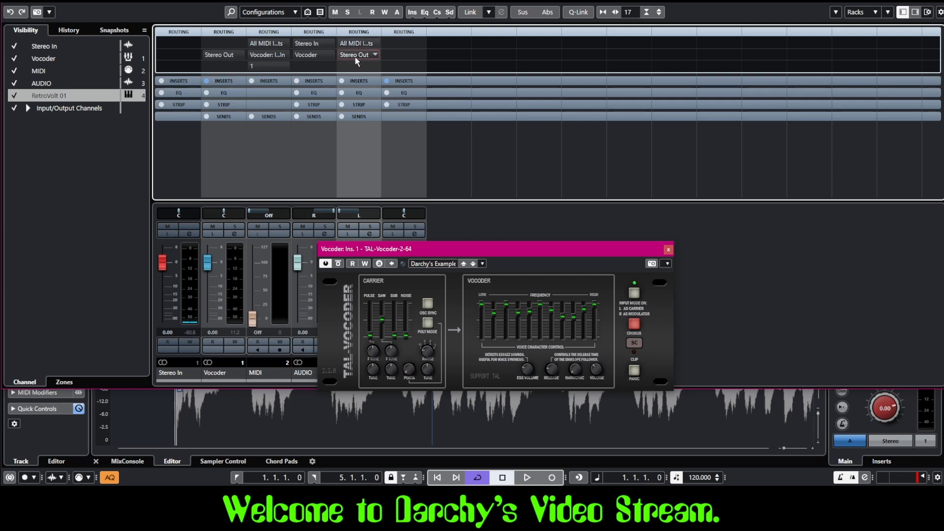
{"action": "left_click", "coordinate": [373, 55]}
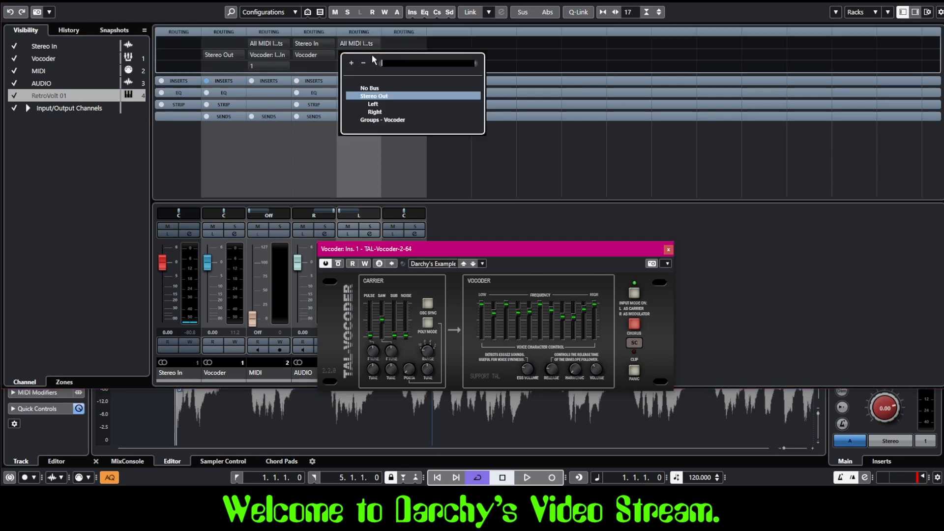
{"action": "left_click", "coordinate": [389, 120]}
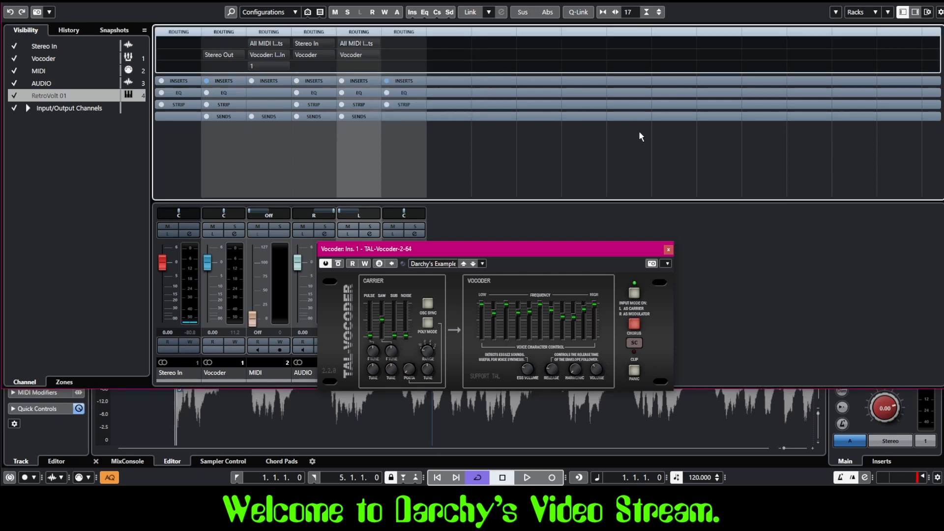
{"action": "left_click", "coordinate": [934, 1]}
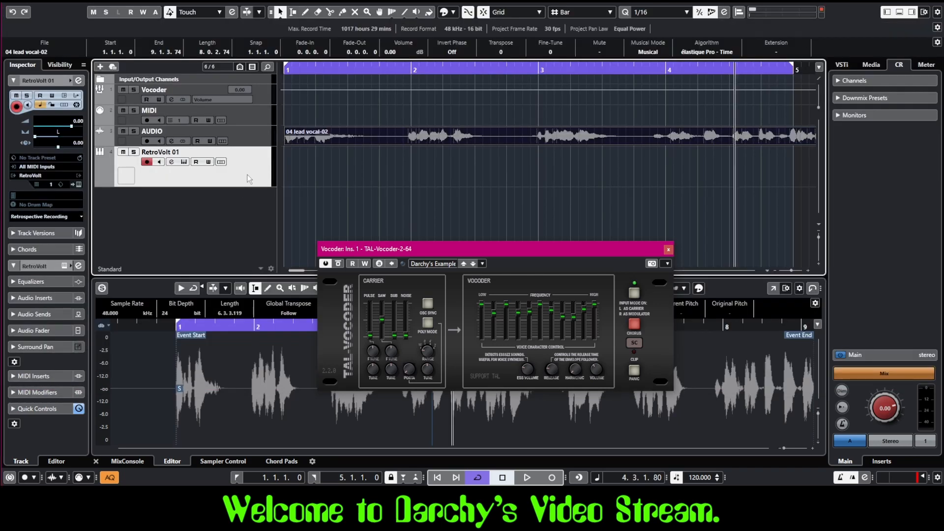
{"action": "key", "text": "space"}
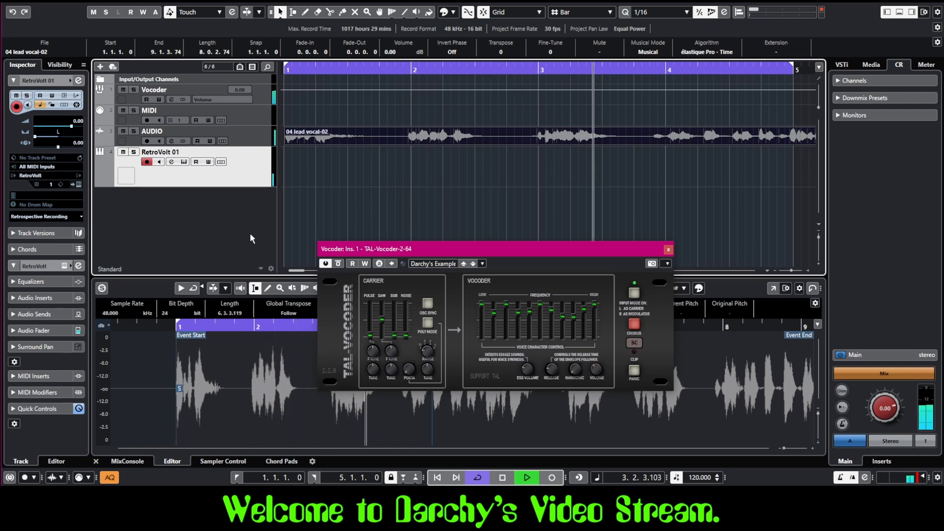
{"action": "key", "text": "space"}
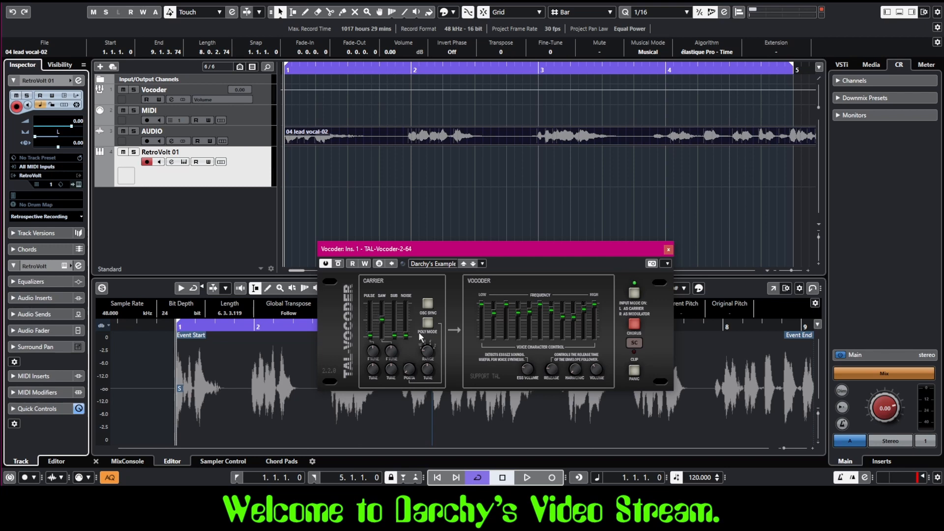
With the loop playing, cut RetroVolt's low-mid EQ gain to -12.2 dB, boost the high mids and sharpen the low shelf.
{"action": "left_click", "coordinate": [78, 185]}
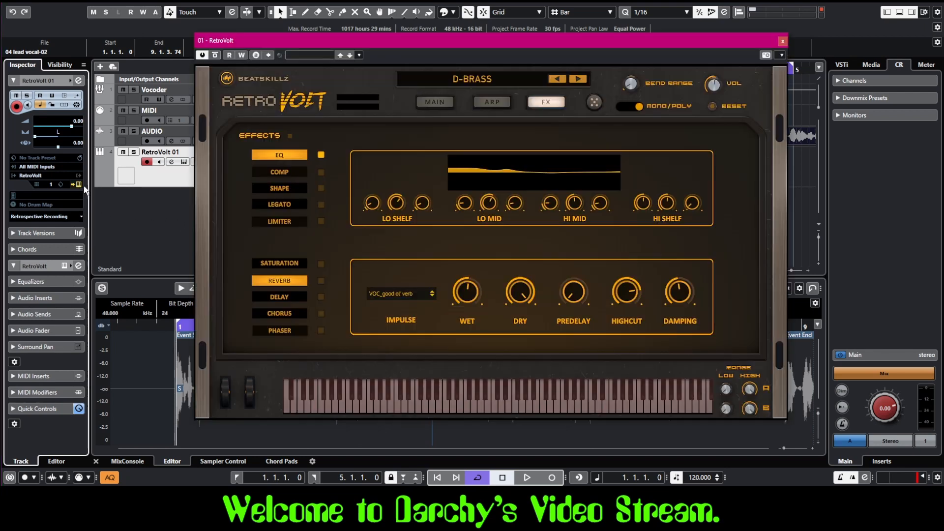
{"action": "left_click_drag", "start_coordinate": [489, 39], "coordinate": [424, 28]}
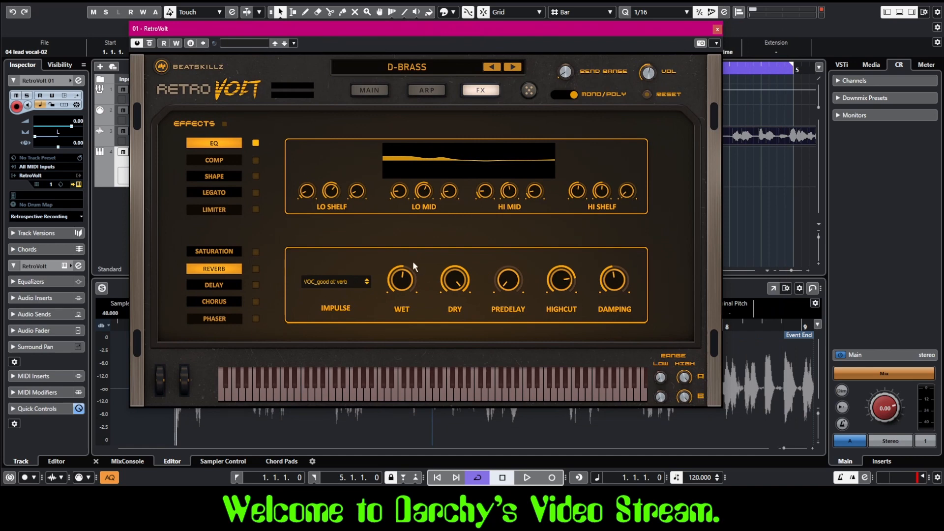
{"action": "key", "text": "space"}
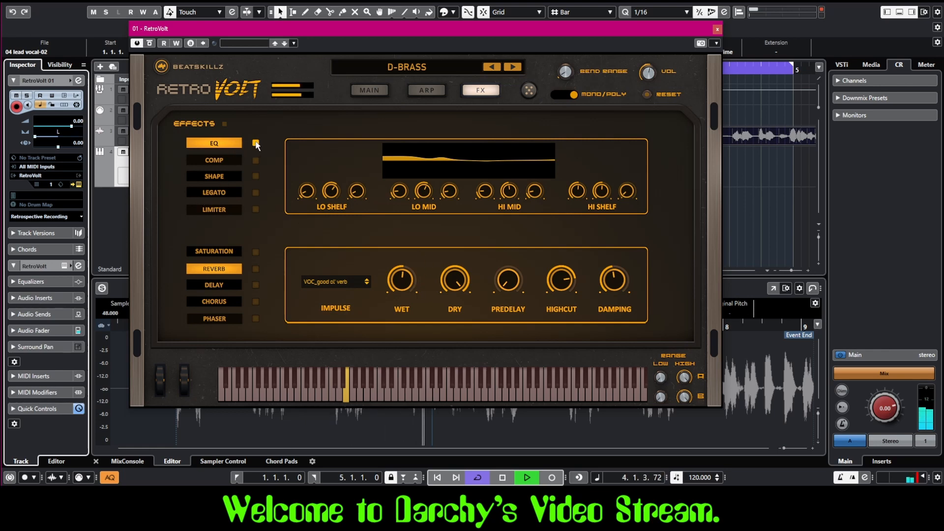
{"action": "left_click_drag", "start_coordinate": [424, 191], "coordinate": [417, 221]}
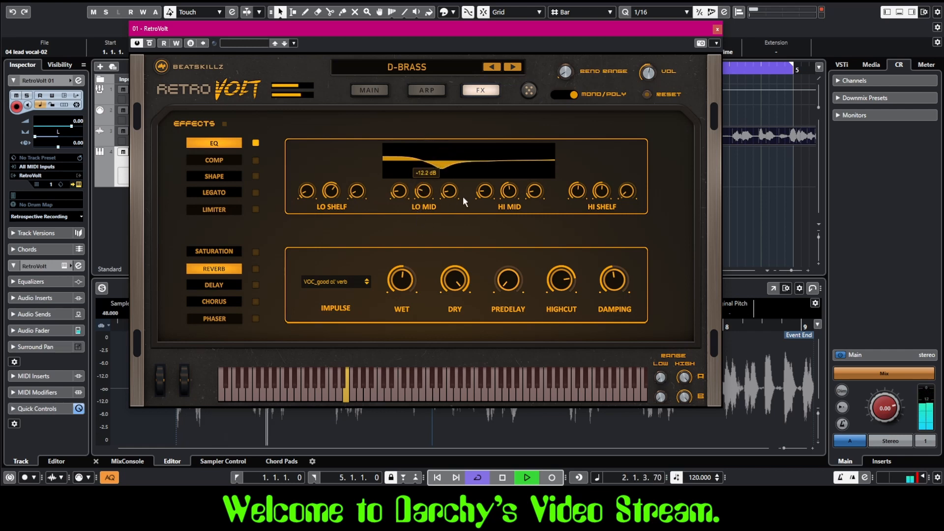
{"action": "left_click_drag", "start_coordinate": [509, 191], "coordinate": [509, 137]}
{"action": "left_click_drag", "start_coordinate": [357, 191], "coordinate": [353, 168]}
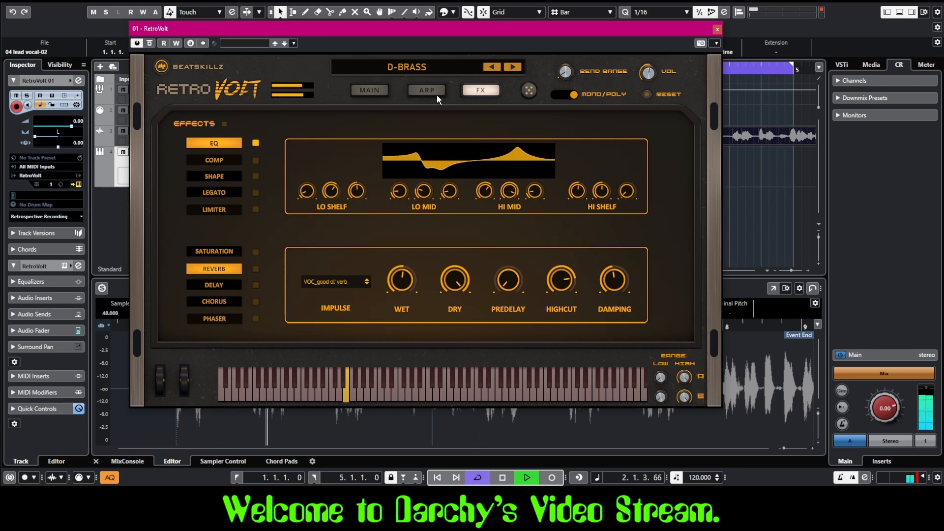
Raise RetroVolt's layer A unison, lower Filter A's cutoff and raise its resonance during playback, and stop the loop.
{"action": "left_click", "coordinate": [370, 91]}
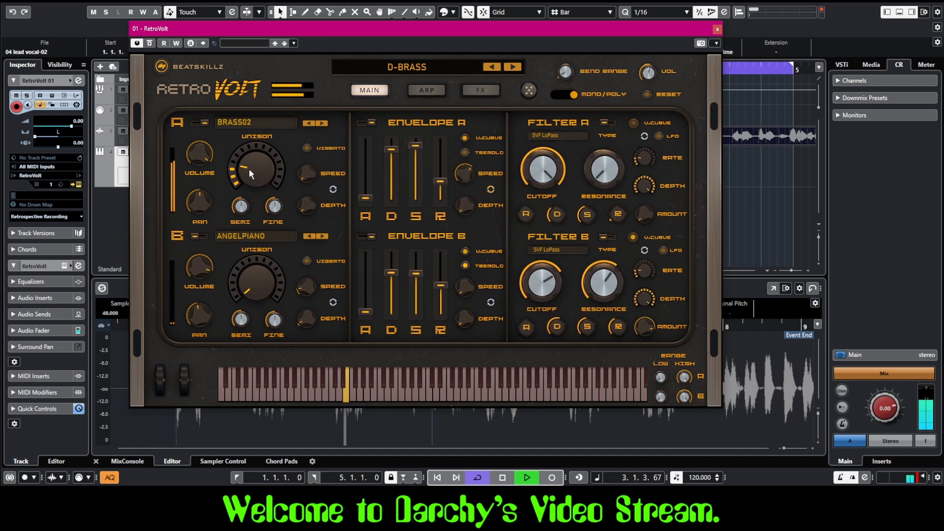
{"action": "left_click_drag", "start_coordinate": [249, 169], "coordinate": [252, 99]}
{"action": "mouse_move", "coordinate": [195, 151]}
{"action": "left_mouse_down"}
{"action": "mouse_move", "coordinate": [194, 198]}
{"action": "mouse_move", "coordinate": [195, 152]}
{"action": "left_mouse_up"}
{"action": "left_click_drag", "start_coordinate": [541, 166], "coordinate": [544, 252]}
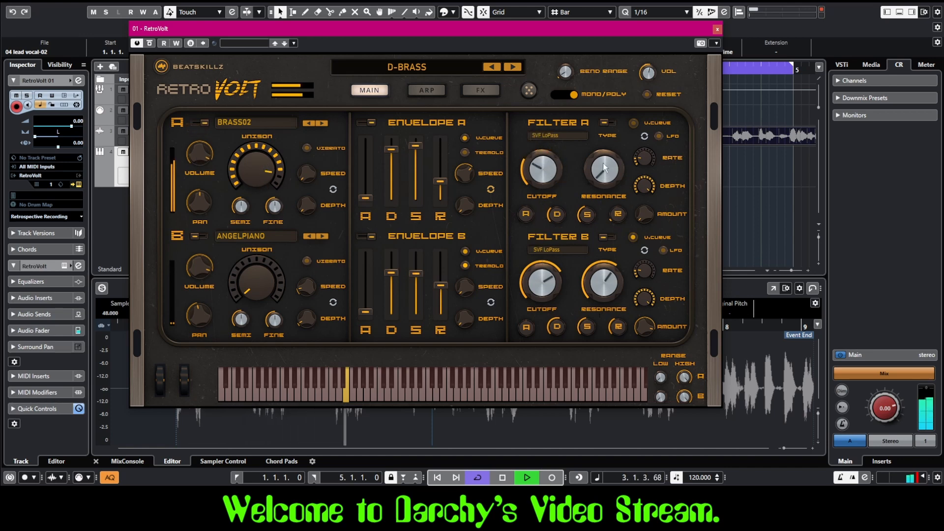
{"action": "mouse_move", "coordinate": [603, 165]}
{"action": "left_mouse_down"}
{"action": "mouse_move", "coordinate": [597, 183]}
{"action": "mouse_move", "coordinate": [605, 65]}
{"action": "mouse_move", "coordinate": [598, 167]}
{"action": "left_mouse_up"}
{"action": "key", "text": "space"}
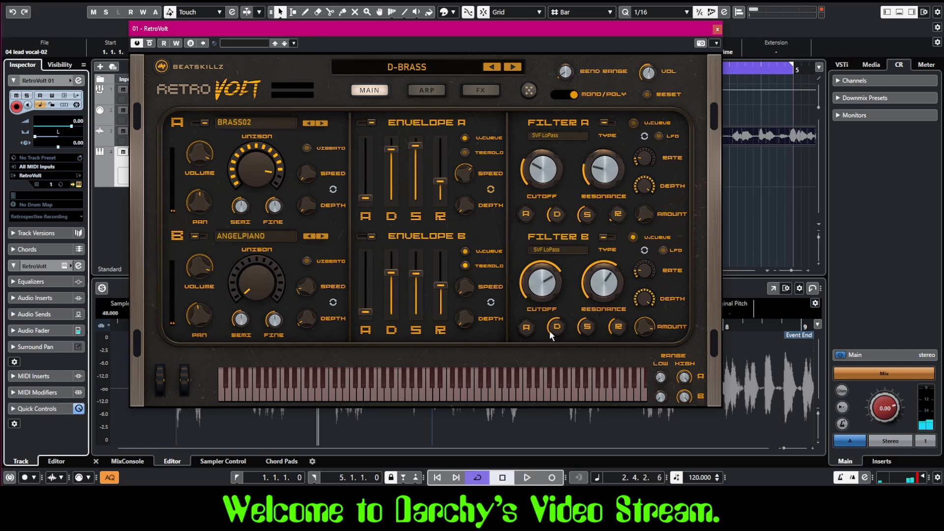